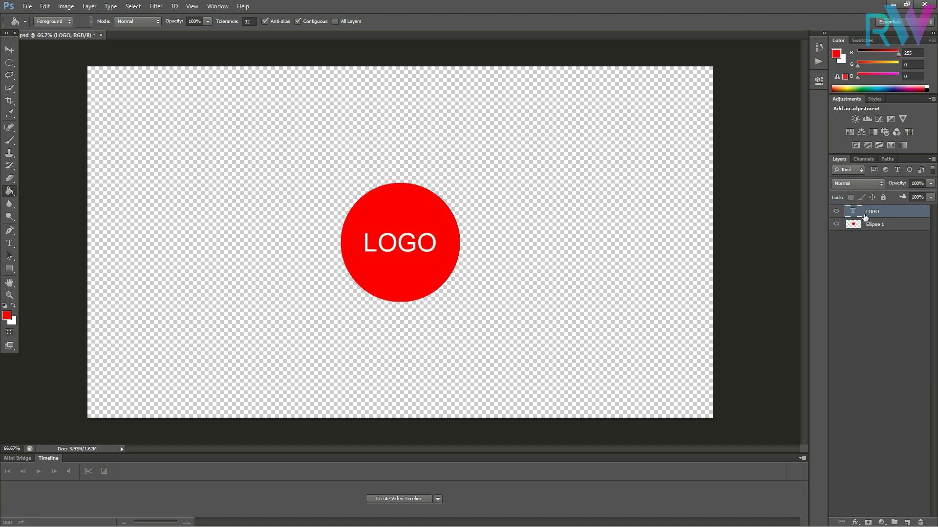
- Replace the white logo text in the red circle with "TEXT"
double_click(400, 243)
type("TEXT")
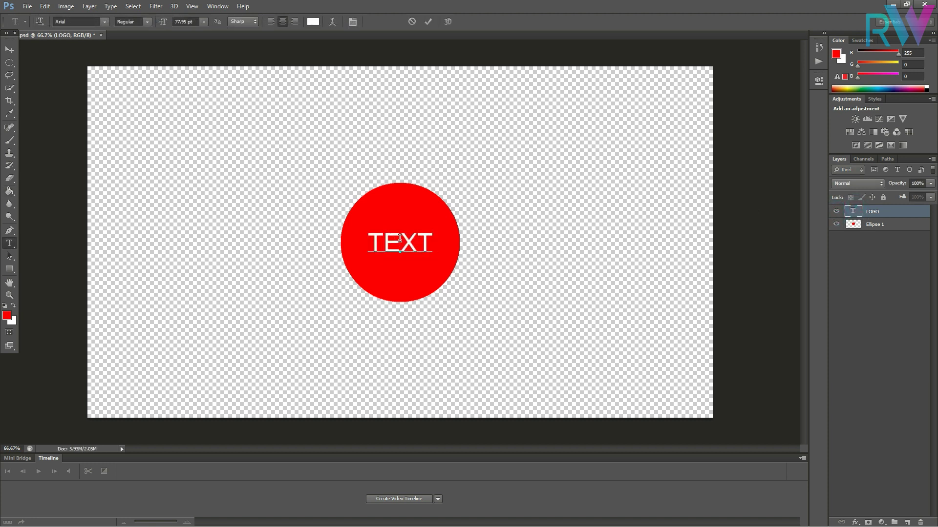
left_click(9, 49)
- Open the Save As dialog for the logo document and list its available file formats
left_click(28, 6)
left_click(42, 124)
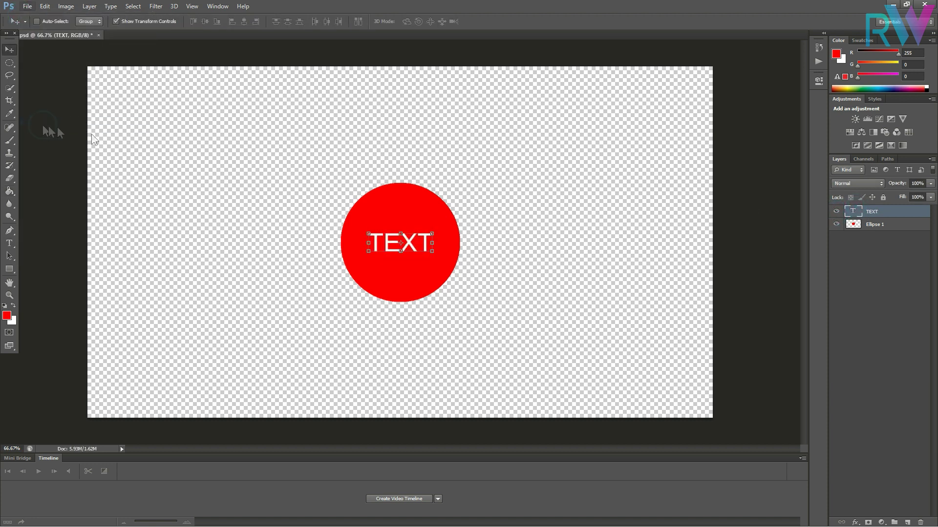
left_click(680, 242)
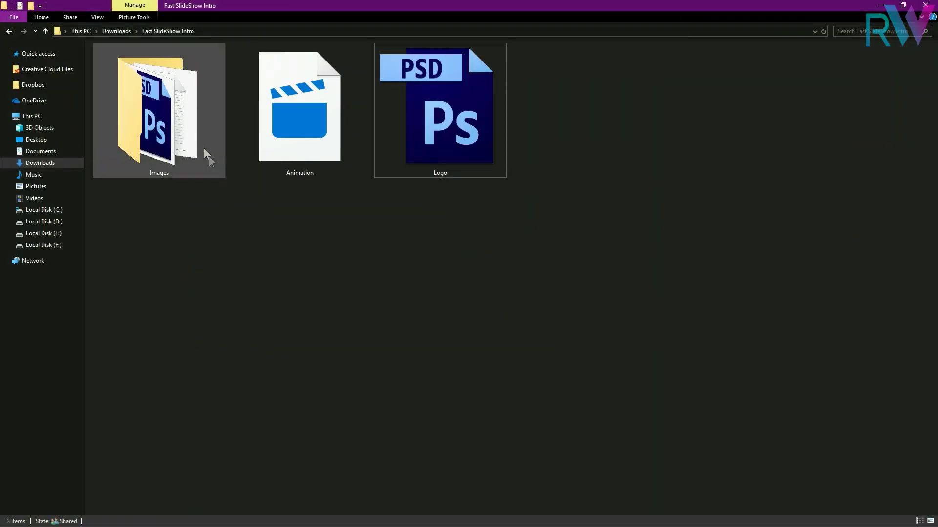
- Switch to the Fast SlideShow Intro folder and open the Images PSD file from its Images subfolder
left_click(163, 136)
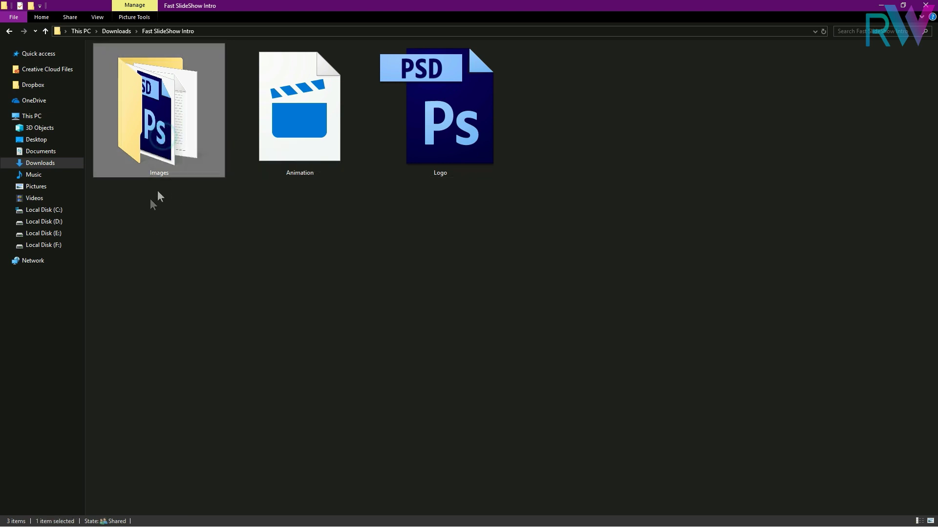
double_click(154, 122)
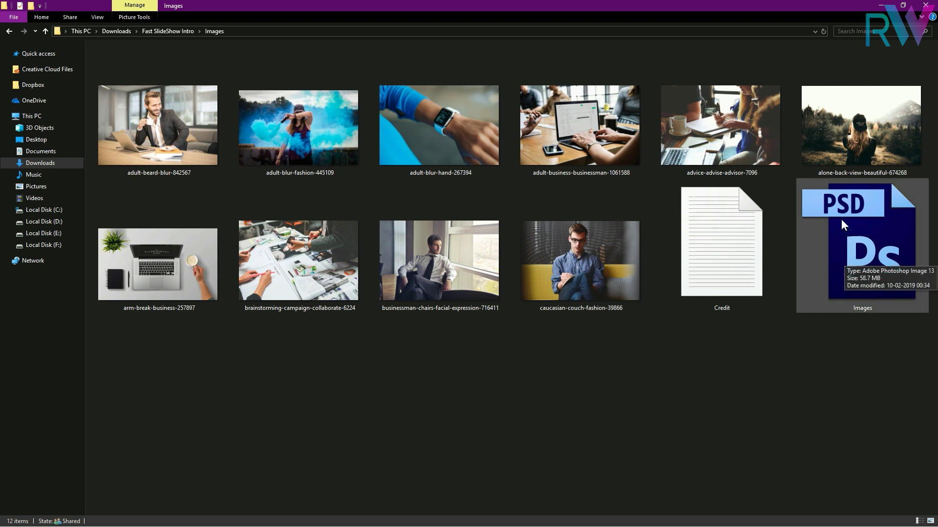
right_click(837, 243)
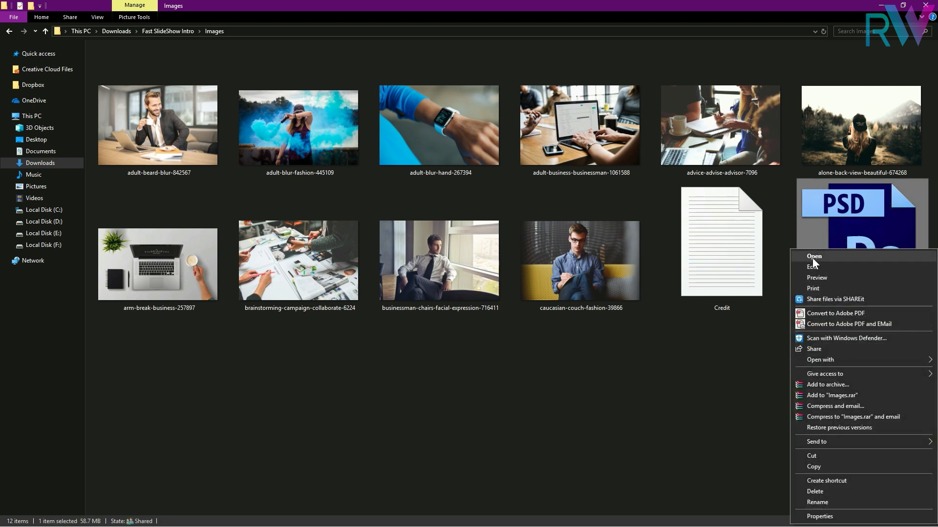
left_click(812, 257)
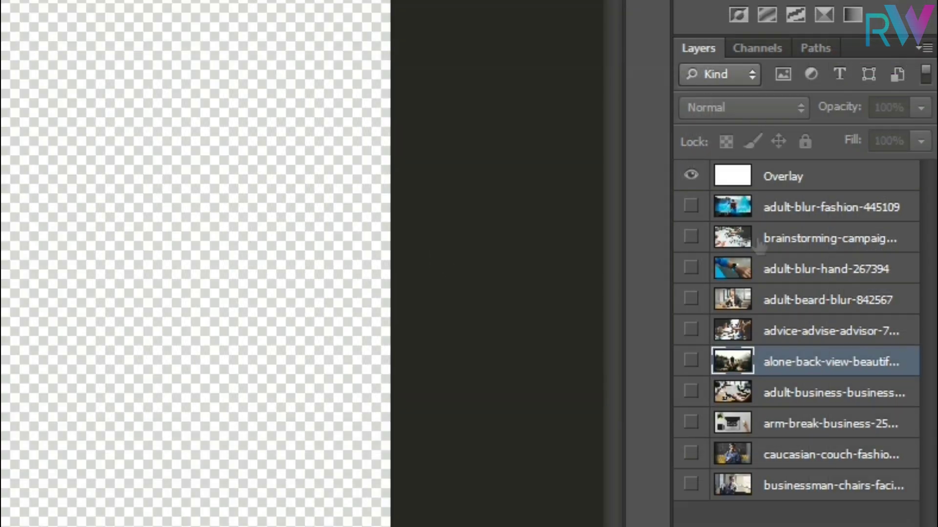
- Show the adult-blur-fashion-445109 photo layer beneath the Overlay layer
left_click(806, 177)
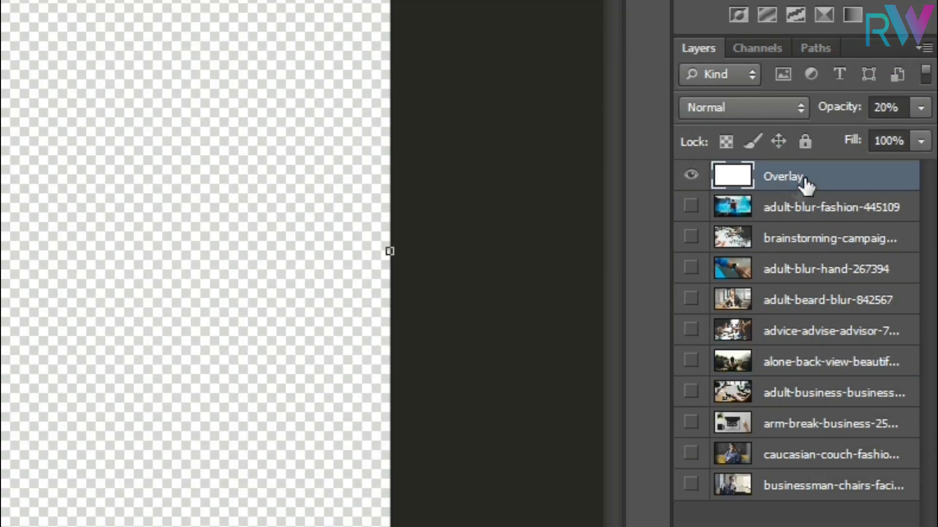
left_click(835, 210)
left_click(691, 206)
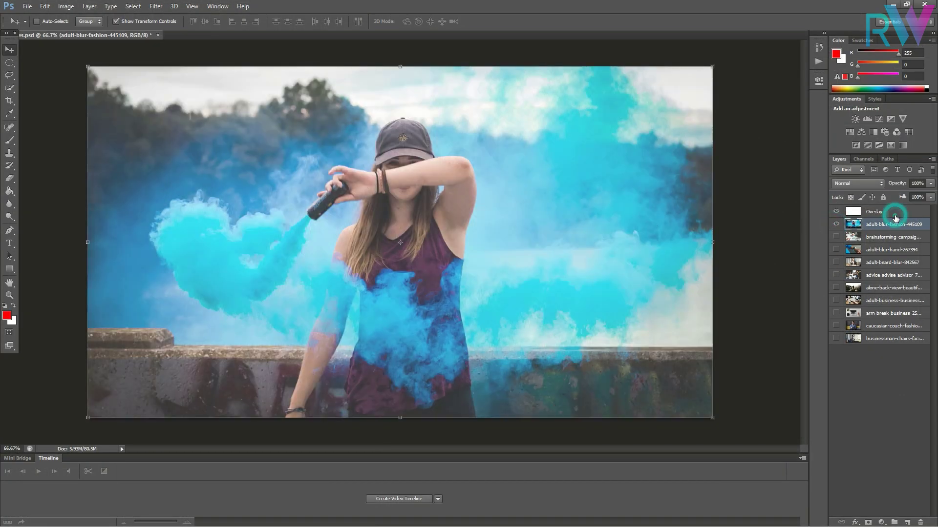
- Fill the Overlay layer with light blue (RGB 0, 204, 255) using the Paint Bucket tool
left_click(875, 212)
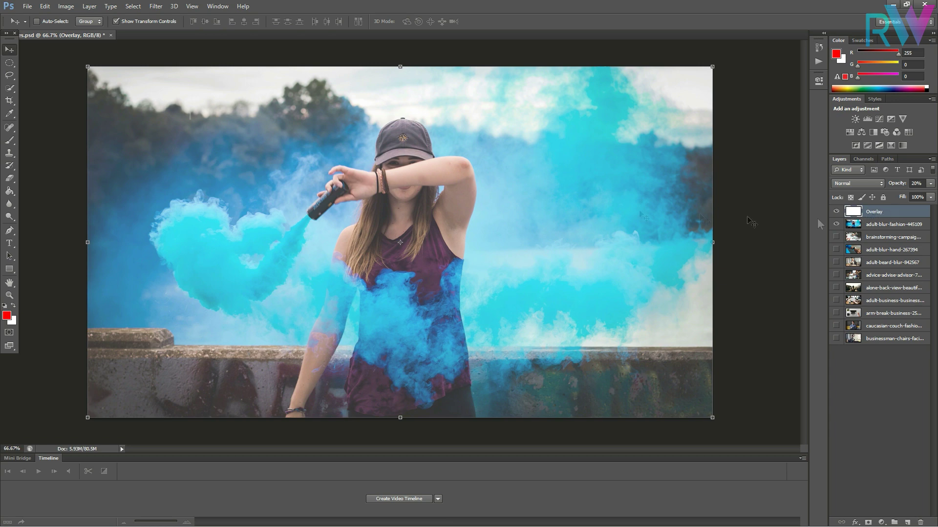
left_click(9, 316)
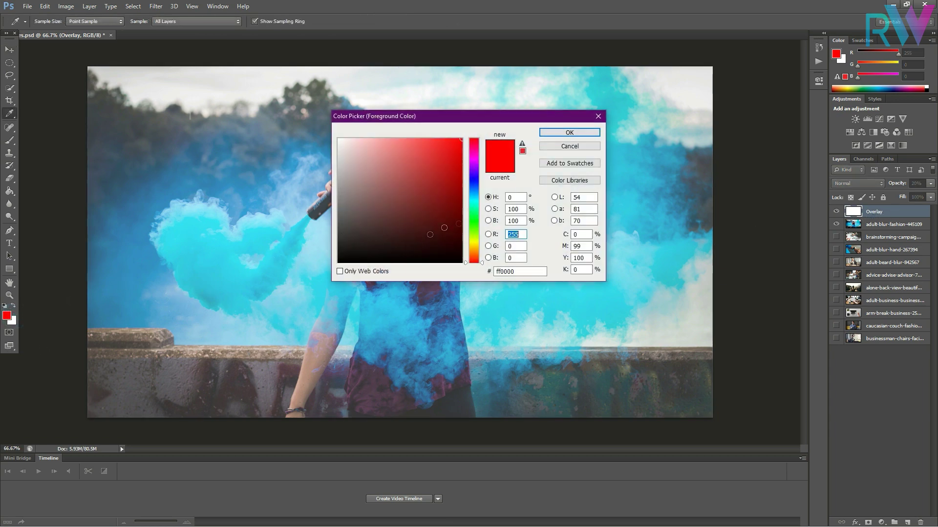
left_click(478, 196)
left_click(569, 132)
key("v")
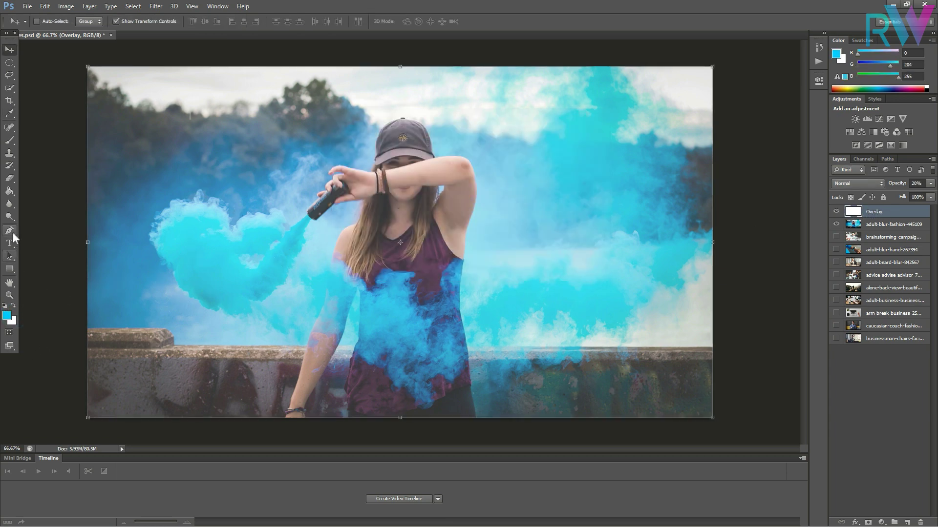
right_click(9, 193)
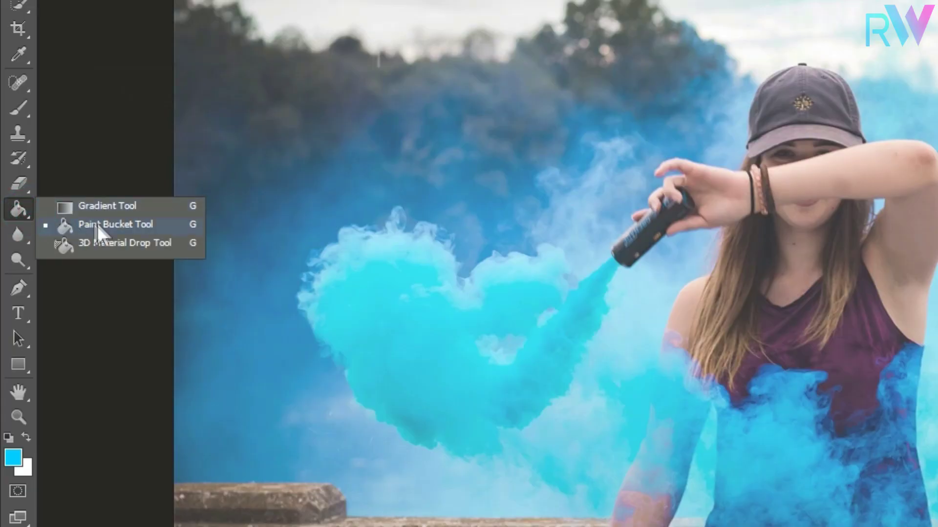
left_click(880, 213)
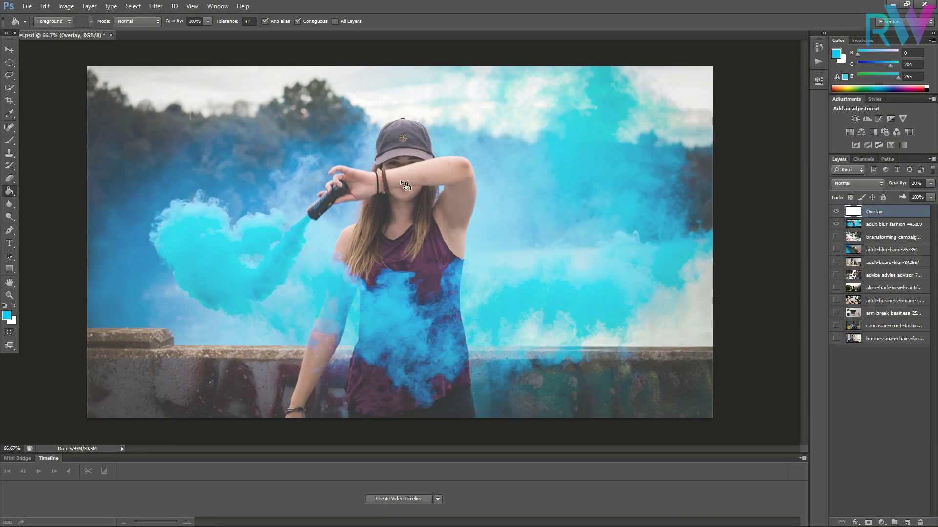
left_click(415, 178)
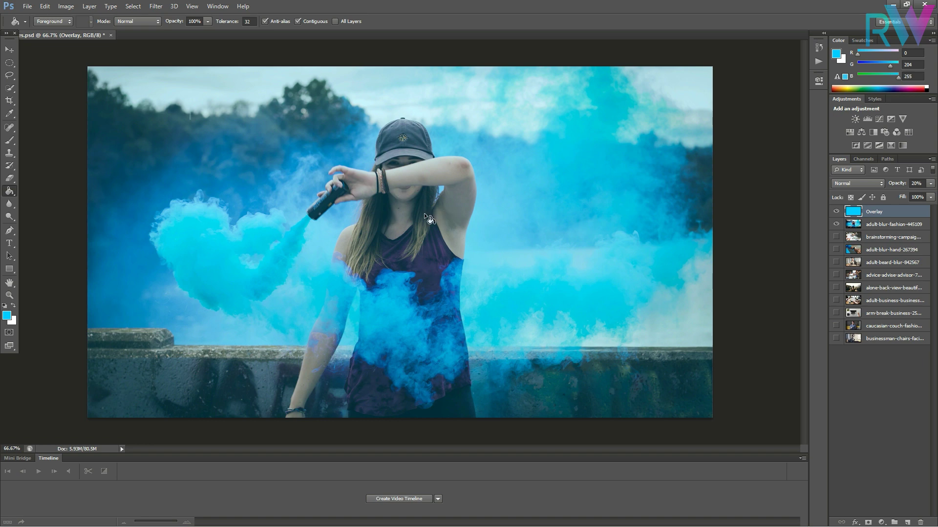
- Hide the adult-blur-fashion photo layer and show the adult-blur-hand and brainstorming-campaign photo layers
left_click(888, 238)
left_click(889, 249)
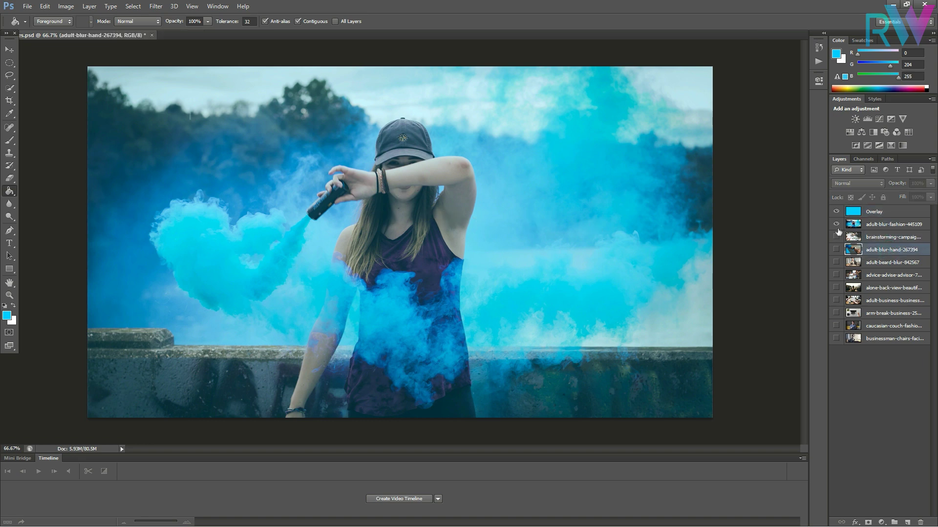
left_click(836, 224)
left_click(836, 249)
left_click(874, 238)
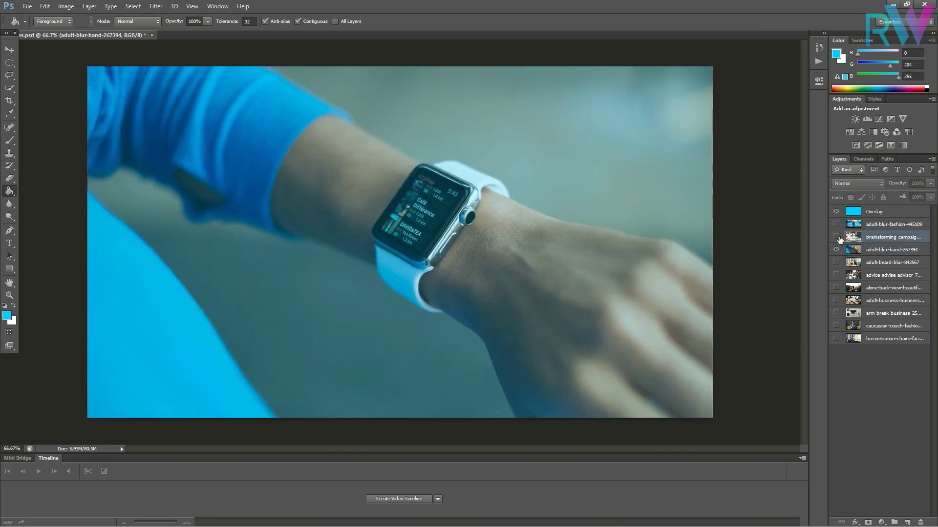
left_click(836, 236)
- Refill the Overlay layer with red (ff0000) over the brainstorming photo
left_click(879, 212)
left_click(7, 315)
left_click(474, 262)
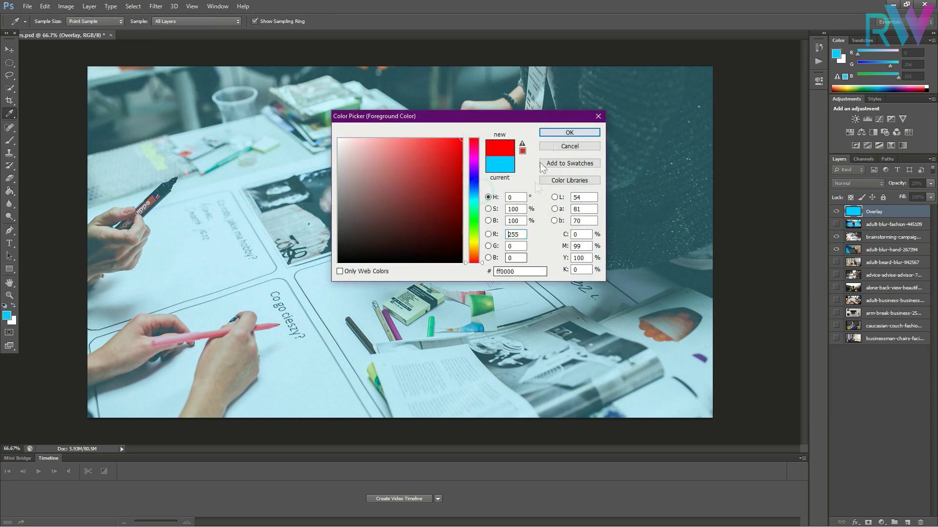
left_click(568, 133)
left_click(421, 242)
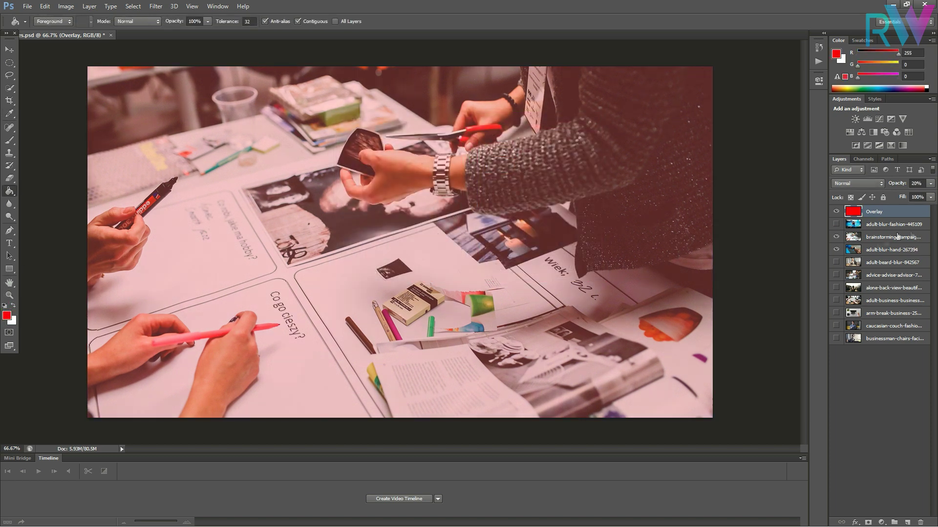
- Add a text layer reading "TEXT" over the photo and select all of its characters
left_click(9, 244)
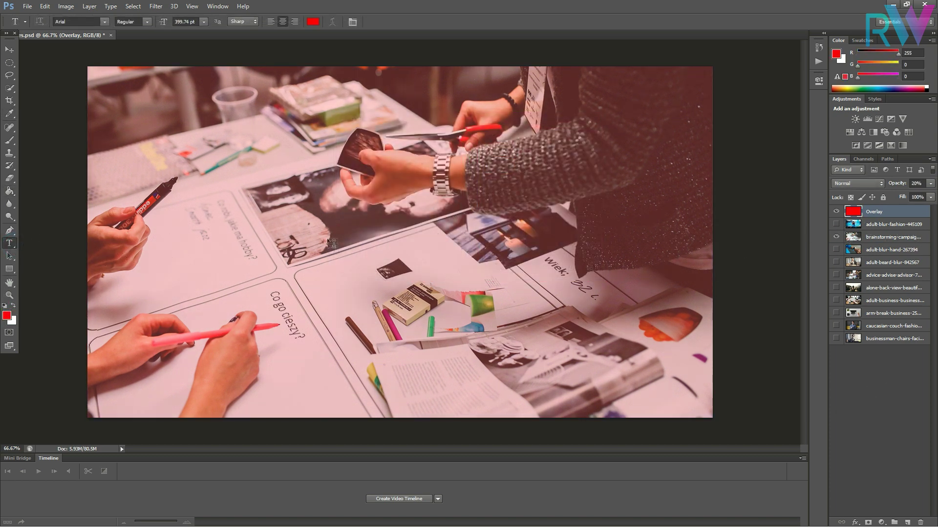
left_click(326, 205)
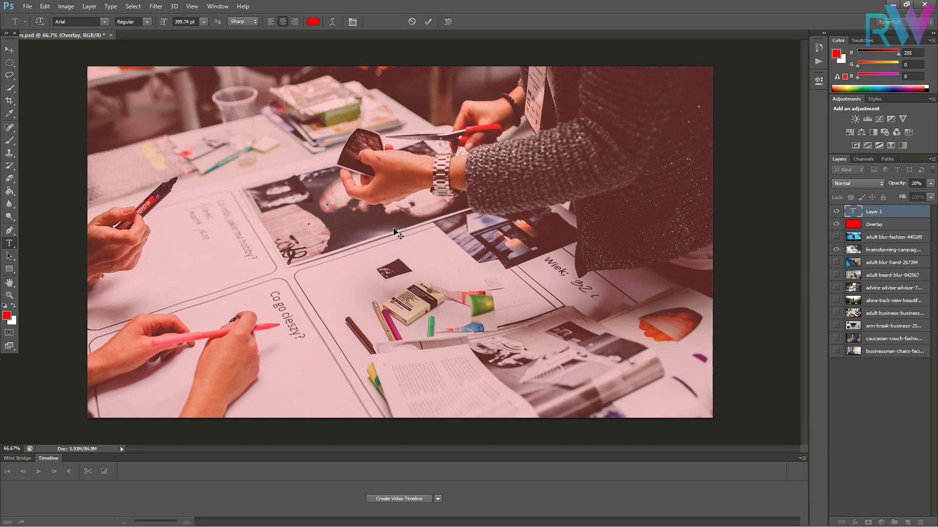
type("TEXT")
key("ctrl+a")
- Set the colour of the selected text to white
left_click(313, 21)
left_click(362, 143)
left_click(568, 132)
left_click(313, 21)
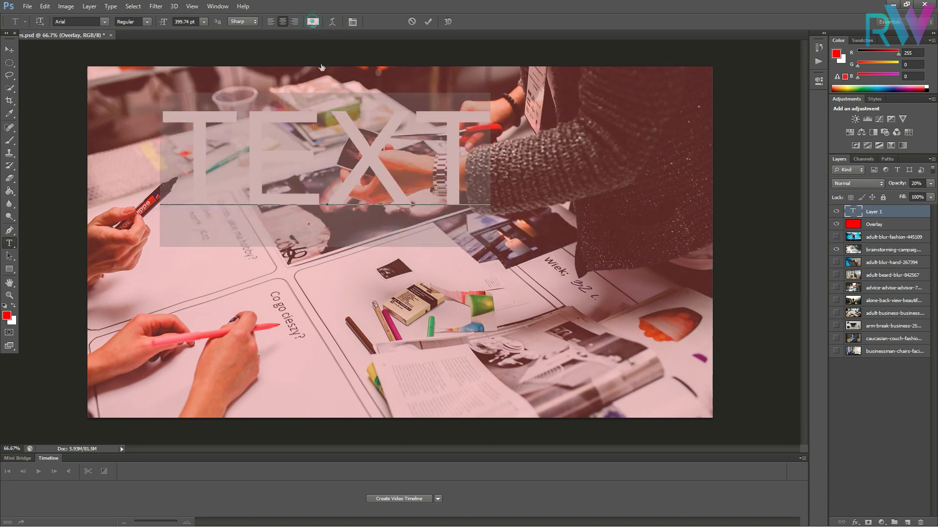
left_click(338, 139)
left_click(567, 132)
- Change the font family of the selected text to a bold, wide sans-serif typeface
left_click(105, 21)
left_click_drag(67, 21, 55, 22)
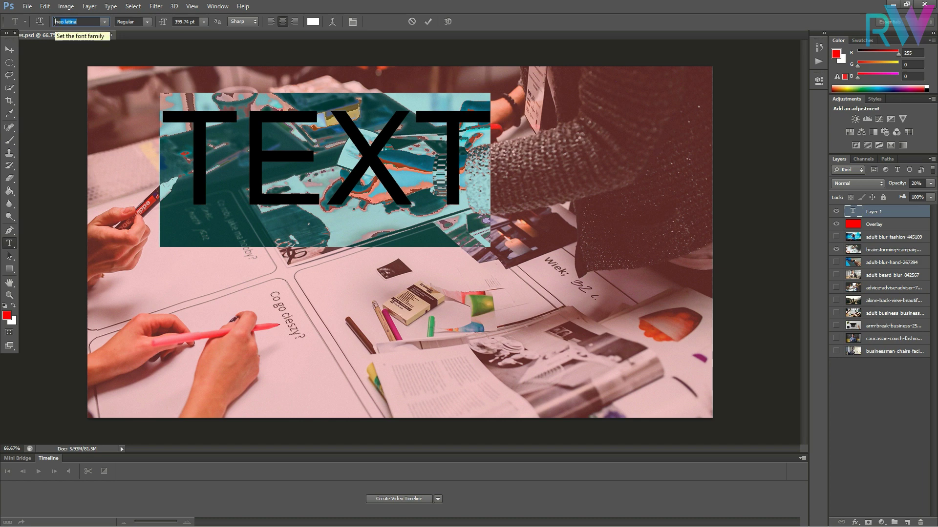
left_click(104, 21)
left_click(78, 59)
- Scale the text to about 61% width and 52% height, place it near the canvas centre, and deselect the layer
left_click(9, 49)
left_click_drag(303, 117, 374, 201)
left_click_drag(566, 176, 437, 251)
left_click_drag(399, 277, 468, 204)
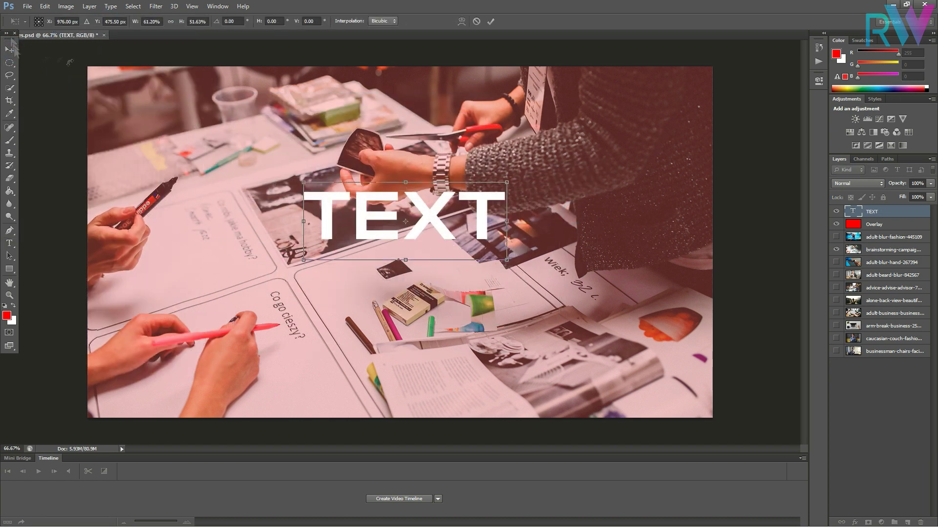
key("Return")
left_click(859, 416)
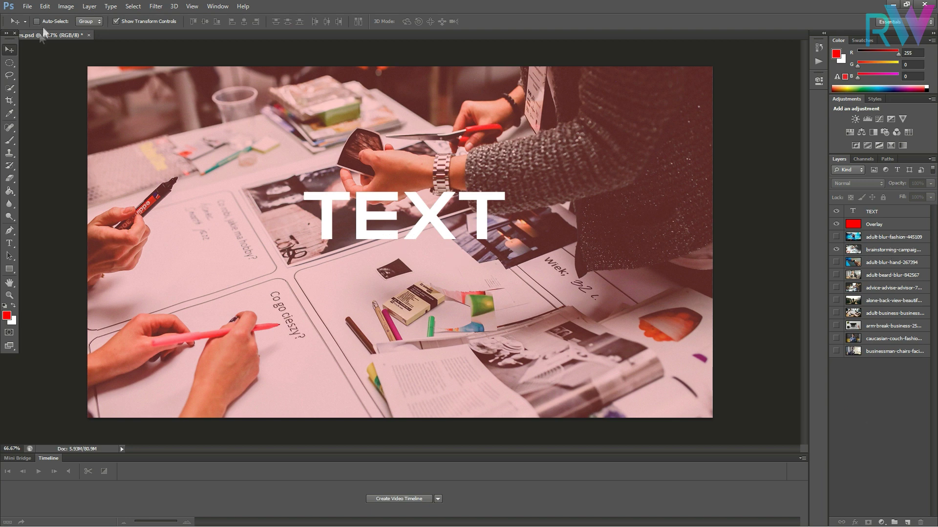
- Try the JPEG and PNG formats for saving a copy of the slide image, and cancel the save
left_click(27, 6)
left_click(43, 122)
left_click(699, 239)
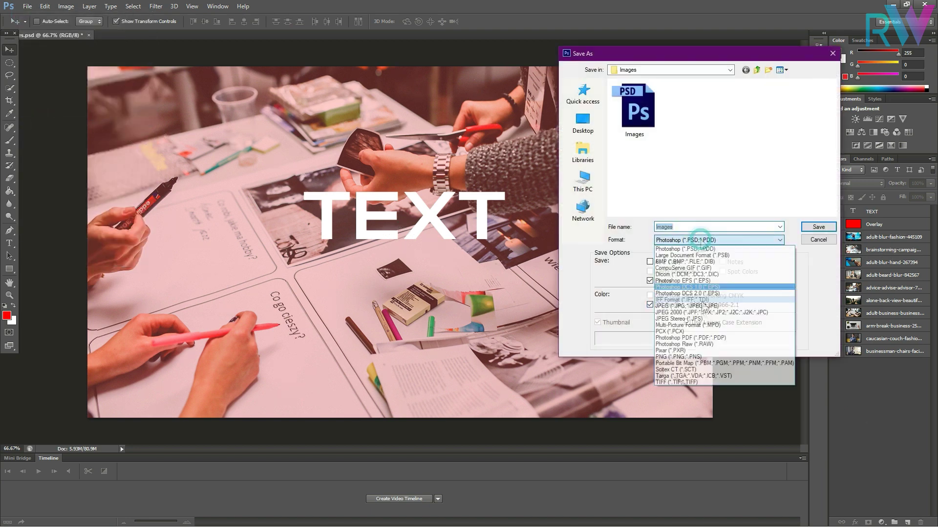
left_click(681, 305)
left_click(701, 240)
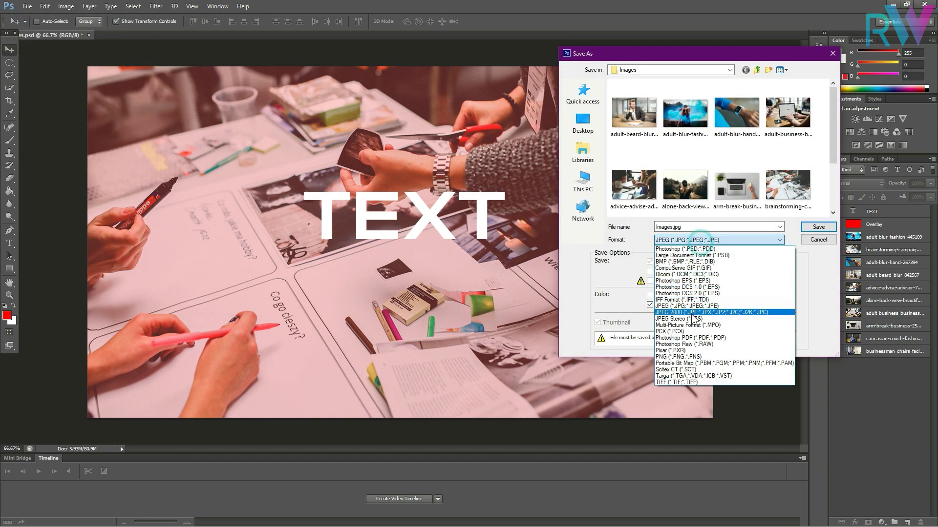
left_click(686, 354)
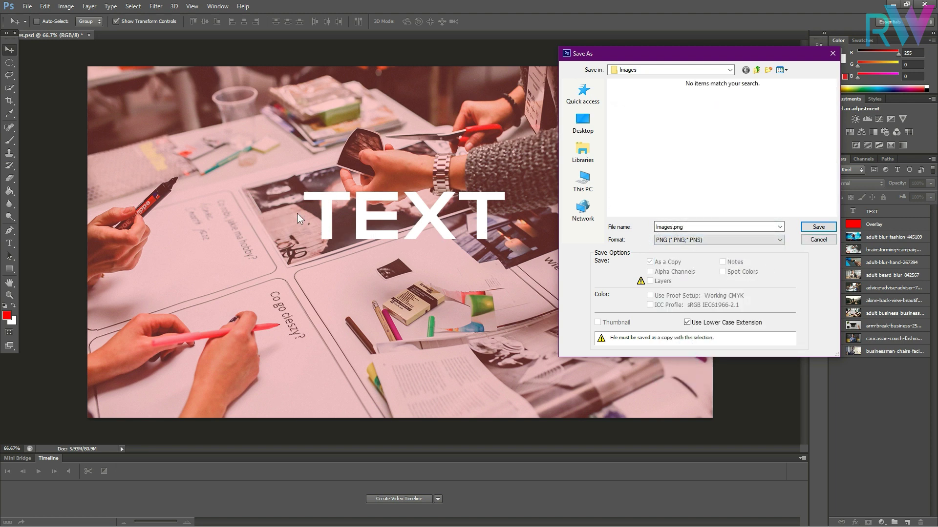
left_click(818, 239)
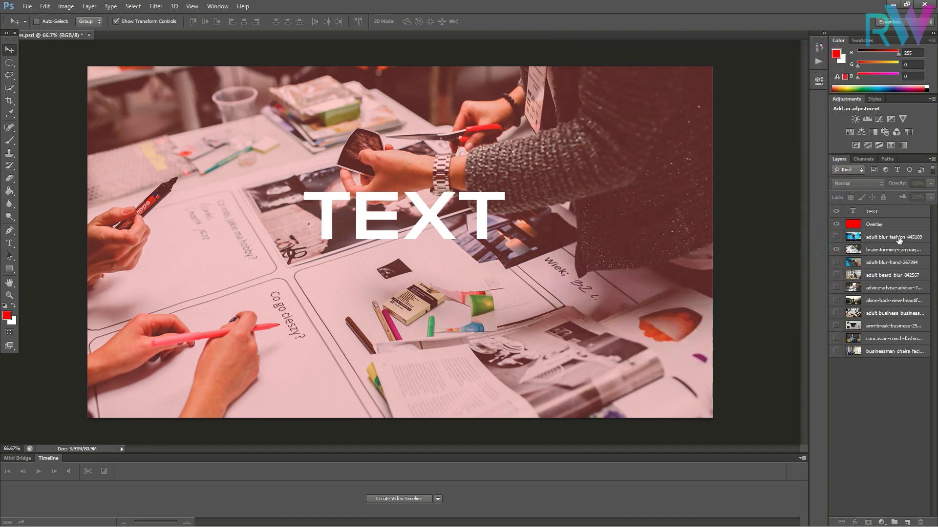
- Hide the brainstorming photo layer and show the alone-back-view-beautiful photo layer instead
left_click(885, 239)
left_click(893, 287)
left_click(836, 249)
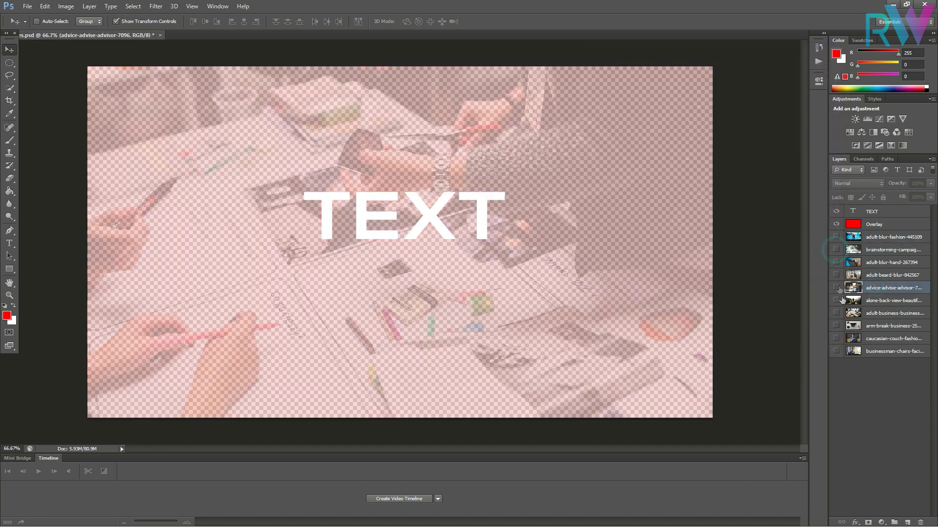
left_click(836, 300)
left_click(887, 313)
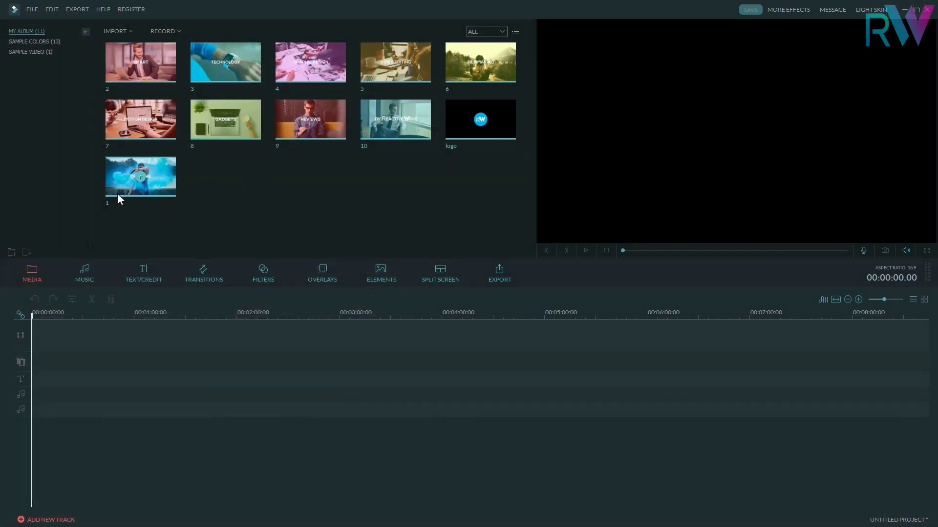
- Switch to Filmora, place image 1 at the start of the video track, and cut it off at 00:00:00.12
left_click_drag(163, 186, 39, 338)
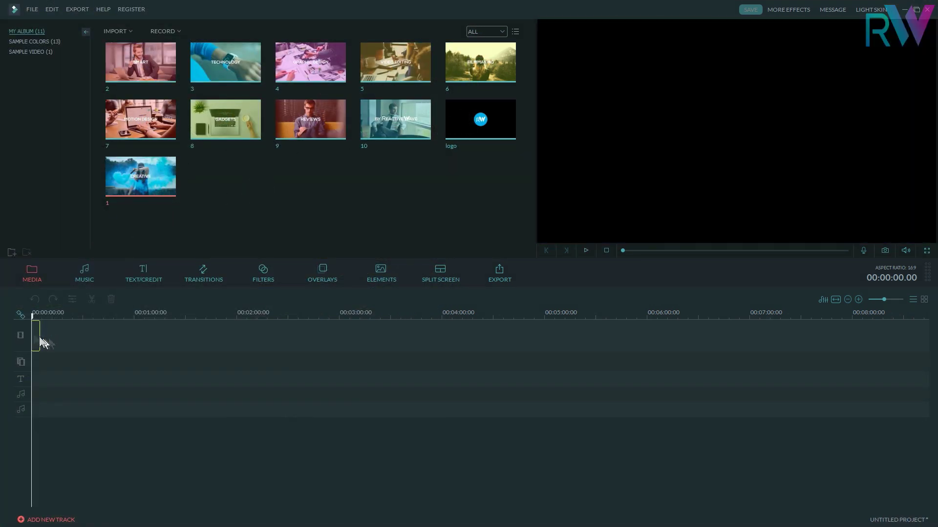
left_click_drag(883, 299, 897, 299)
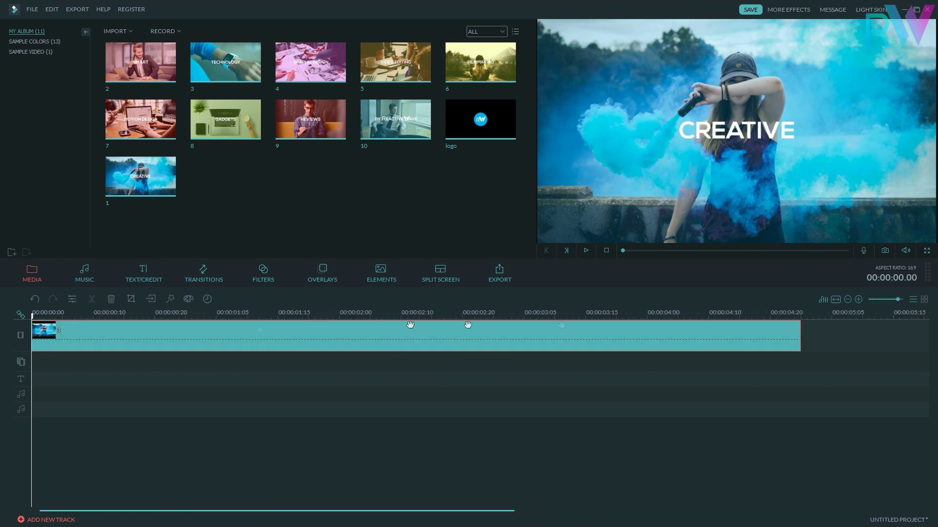
left_click(124, 315)
left_click(105, 315)
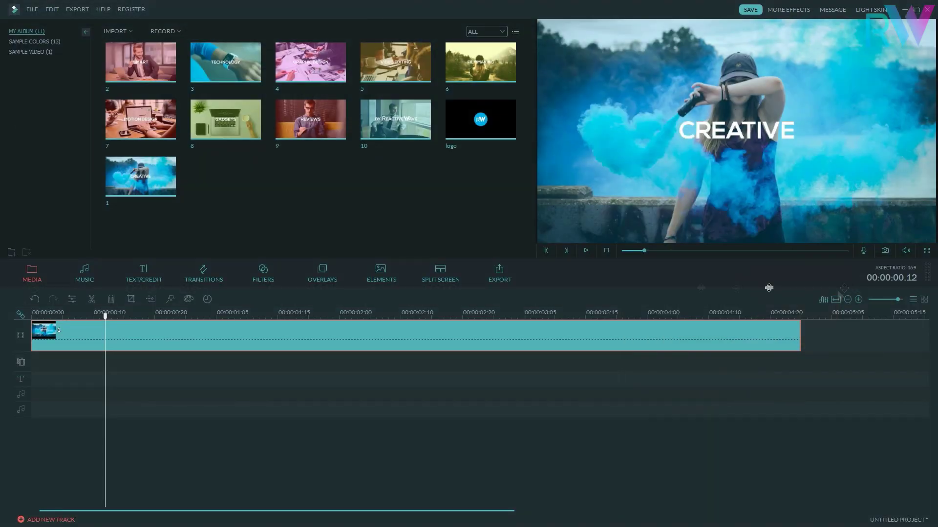
left_click(91, 300)
left_click(111, 299)
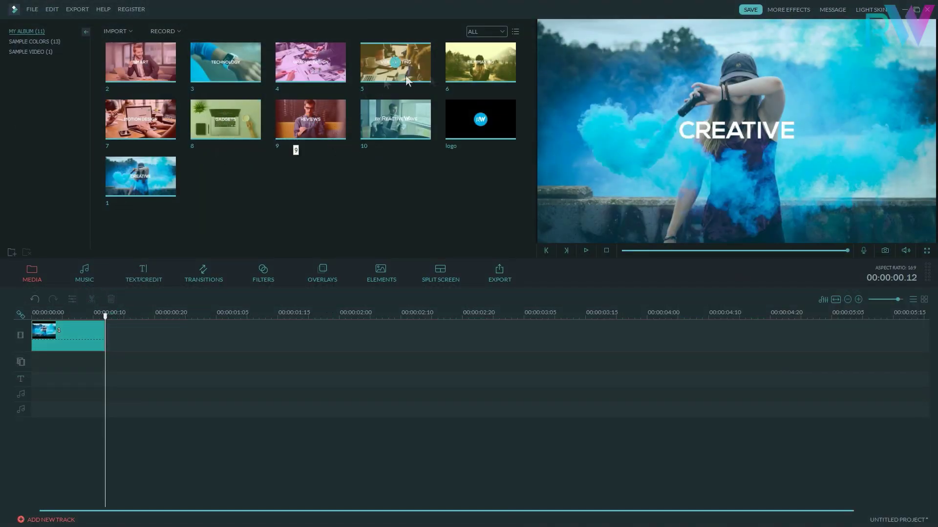
- Place image 2 directly after image 1 on the video track and cut it off at 00:00:00.24
left_click_drag(140, 62, 161, 335)
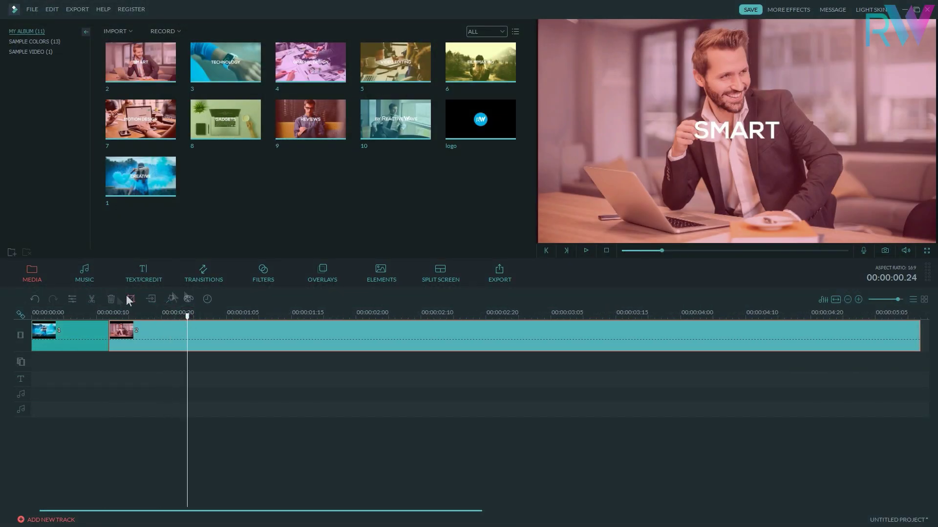
left_click(90, 299)
left_click(111, 299)
- Add images 3 to 10 in order after image 2, cutting each clip to 12 frames
left_click_drag(226, 62, 95, 335)
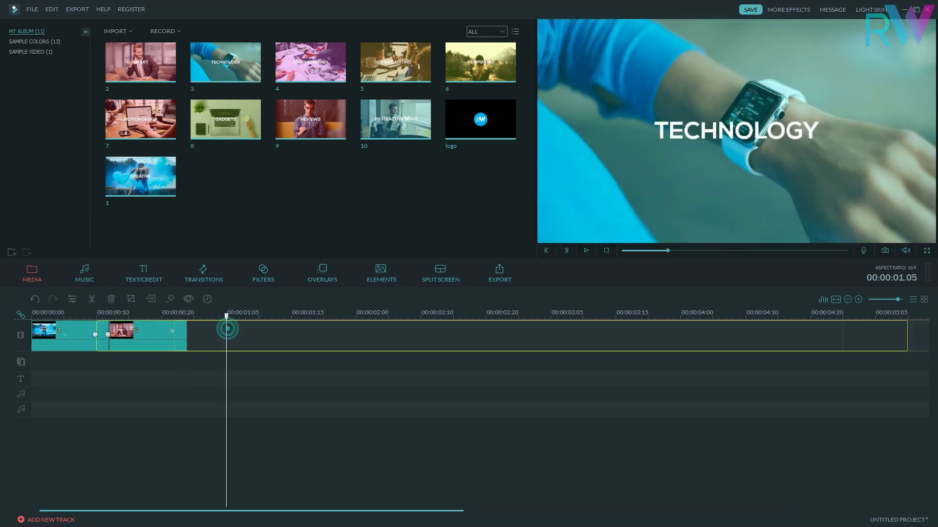
left_click_drag(227, 328, 111, 323)
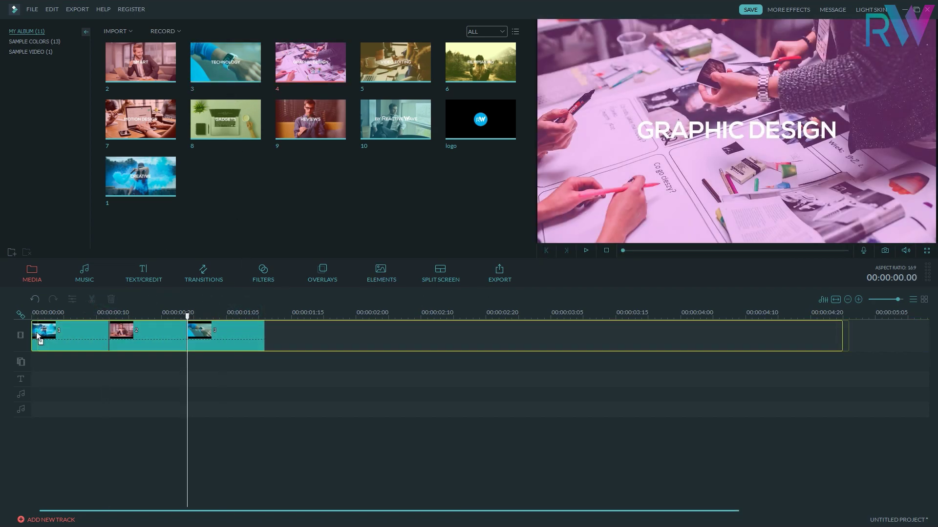
left_click_drag(189, 325, 112, 322)
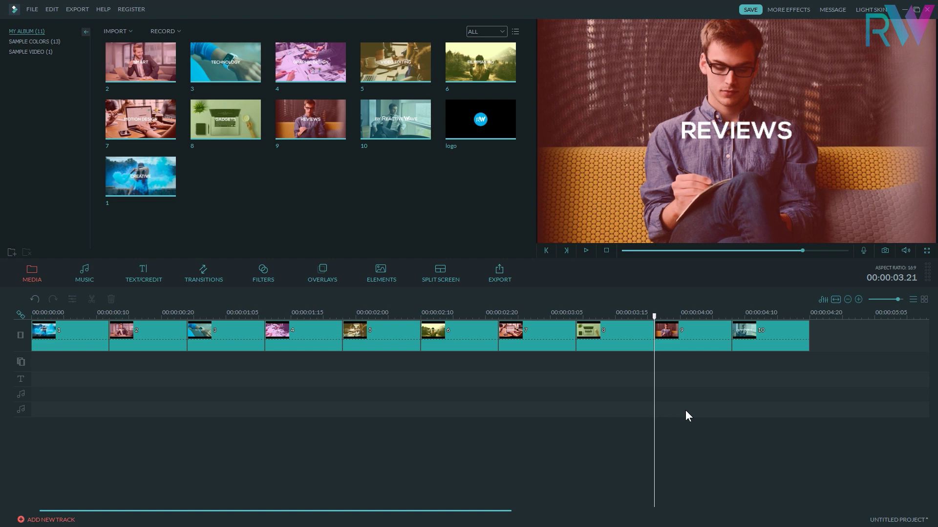
- Apply a Pan & Zoom effect to the image 1 clip with a centred end frame of about 1726 × 971, and preview it
right_click(85, 331)
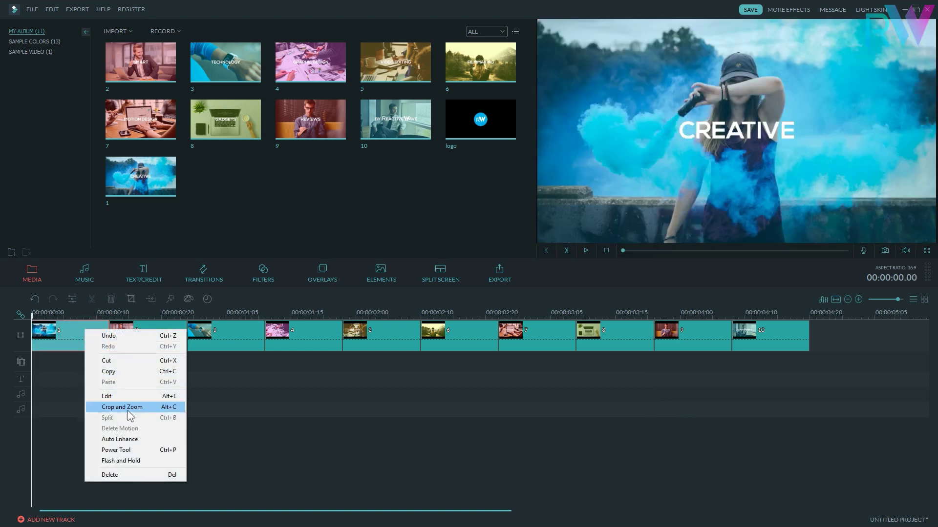
left_click(163, 407)
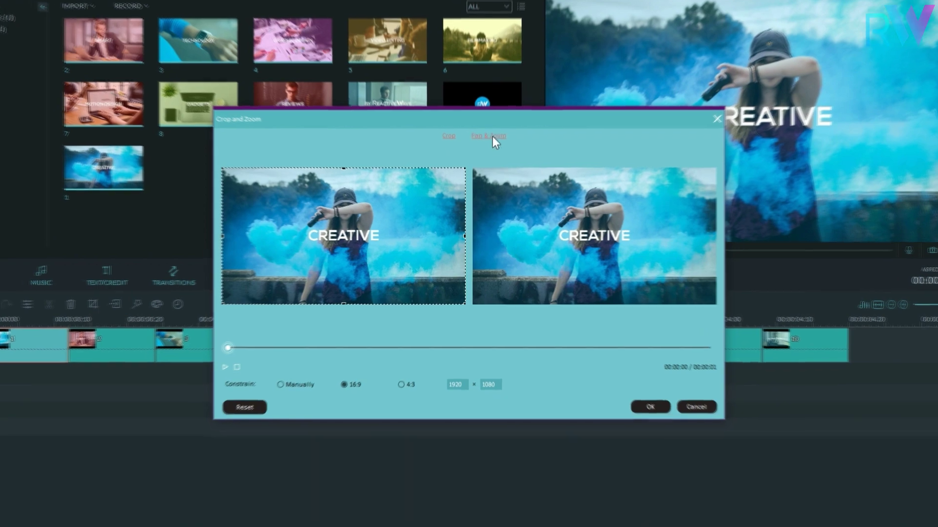
left_click(492, 136)
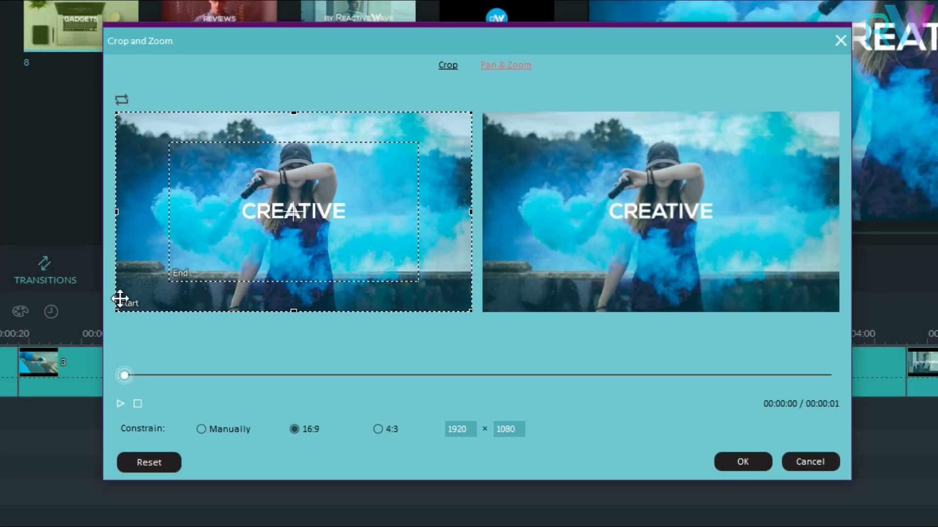
left_click_drag(419, 281, 457, 305)
left_click_drag(423, 273, 415, 266)
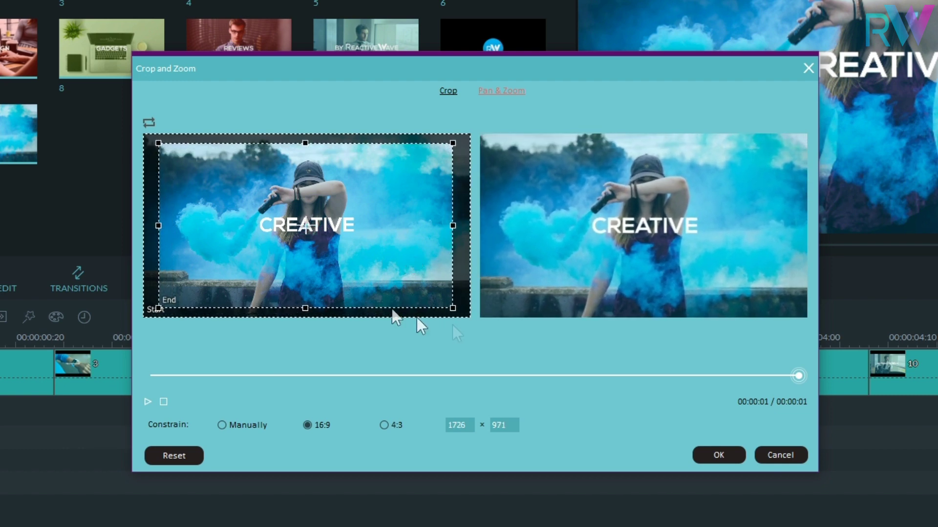
left_click(145, 403)
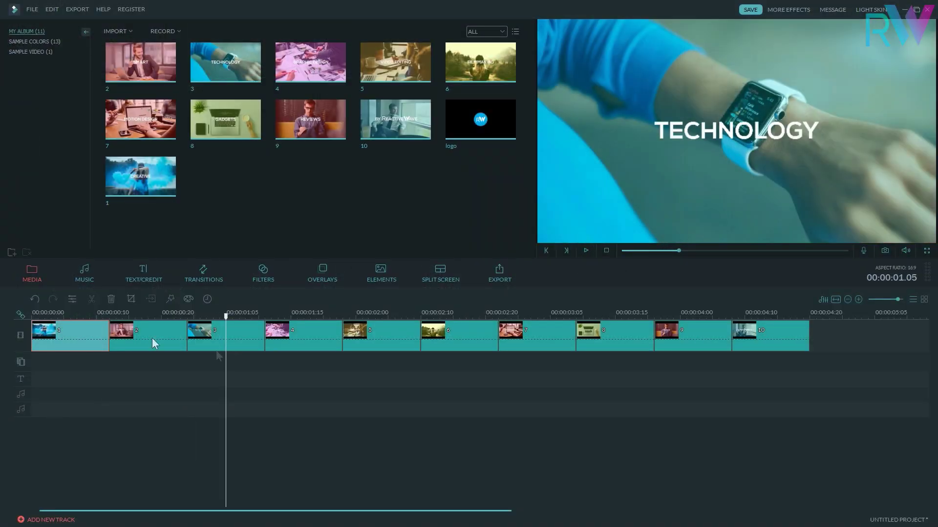
- Apply Pan & Zoom to the image 2 and image 3 clips, with end frames of about 1709 × 961 and 1632 × 918
right_click(152, 339)
left_click(189, 415)
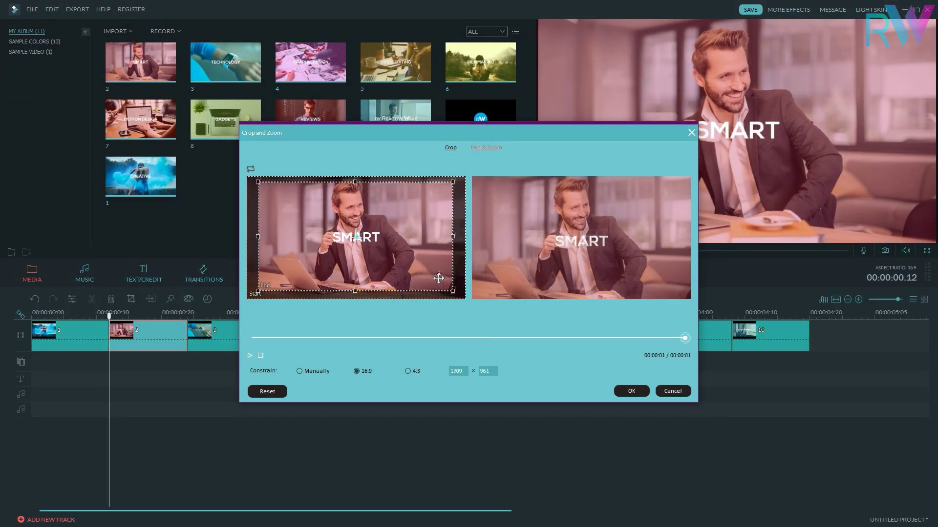
left_click(632, 391)
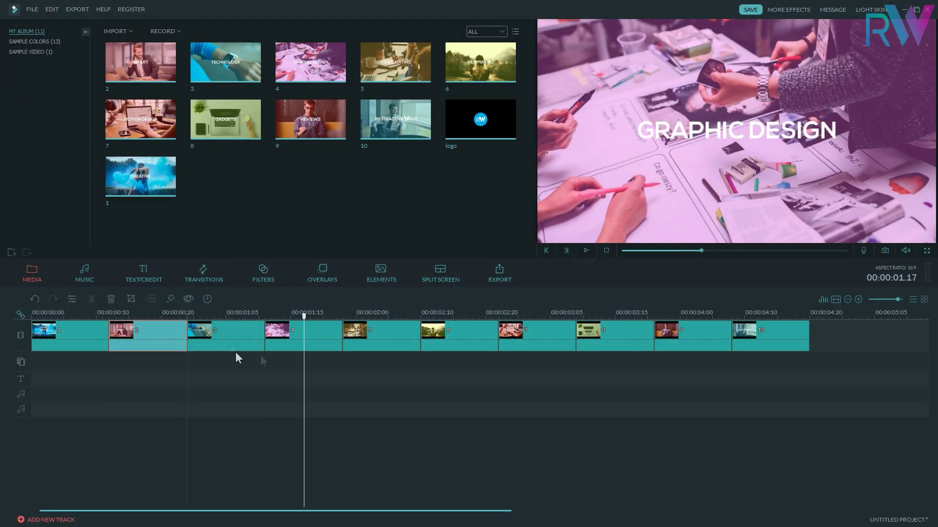
right_click(254, 345)
left_click(291, 423)
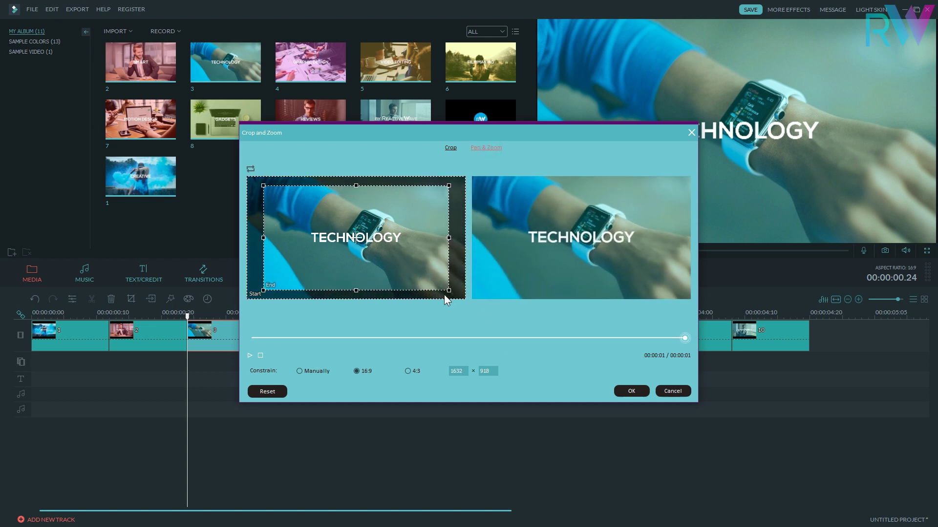
left_click(632, 391)
- Apply Pan & Zoom to the remaining clips from image 4 onward, and play the slideshow from the beginning
right_click(294, 337)
left_click(332, 417)
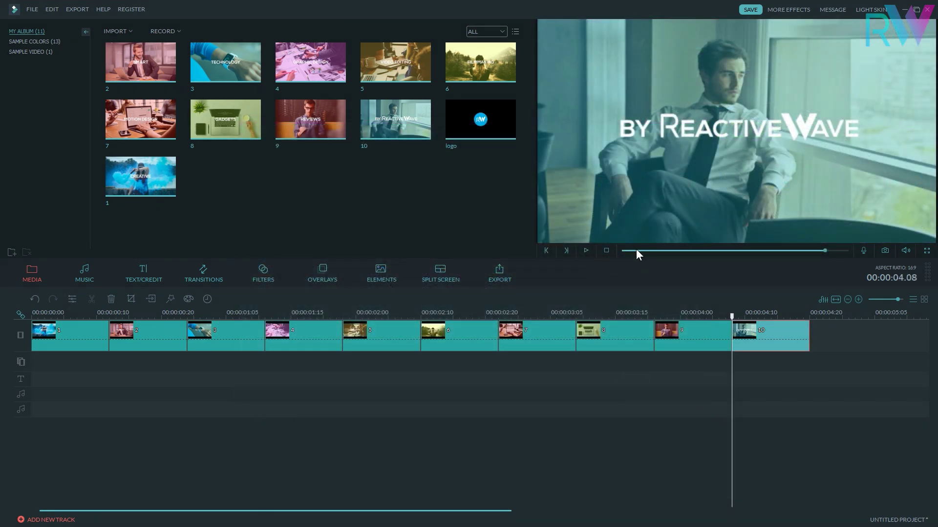
left_click(606, 251)
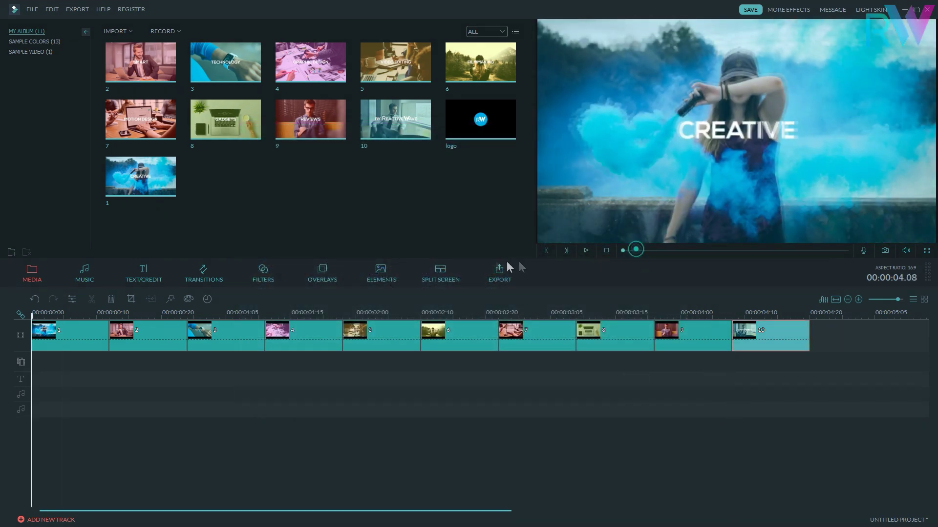
left_click(585, 251)
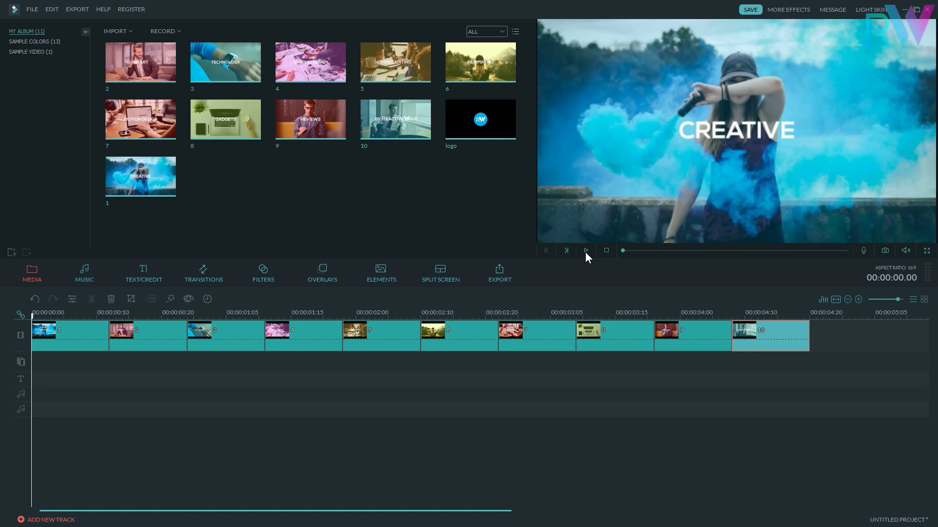
- Place the White sample colour after image 10 on the video track and cut it off at 00:00:04.23
left_click(42, 42)
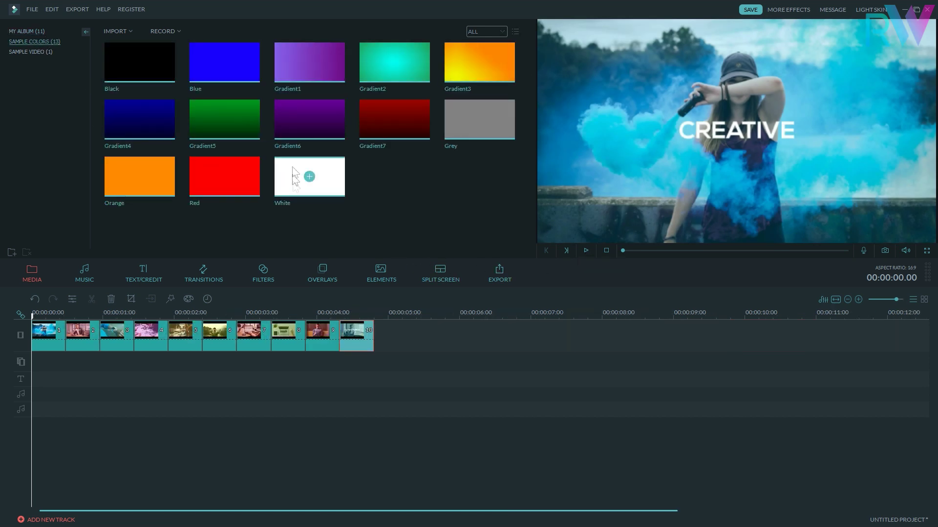
left_click_drag(308, 176, 398, 342)
left_click(38, 33)
left_click(898, 299)
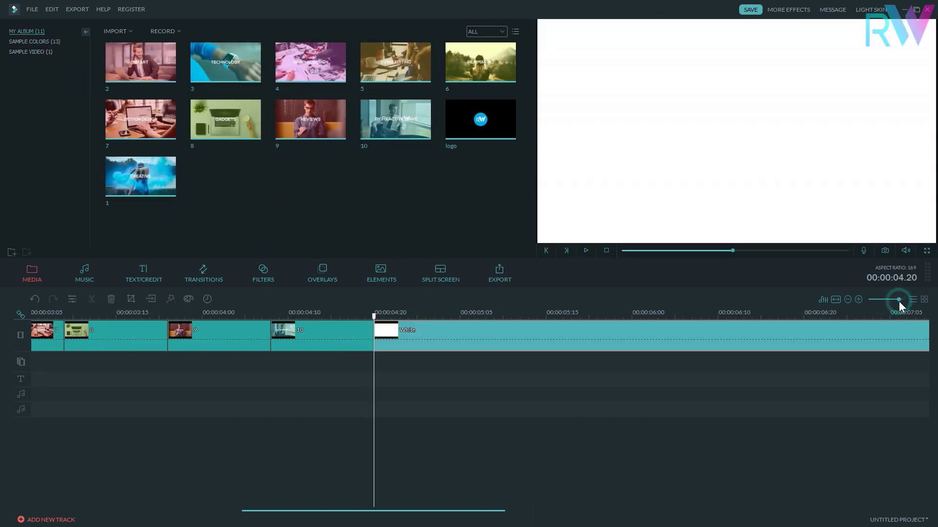
left_click(566, 250)
left_click(567, 250)
left_click(566, 250)
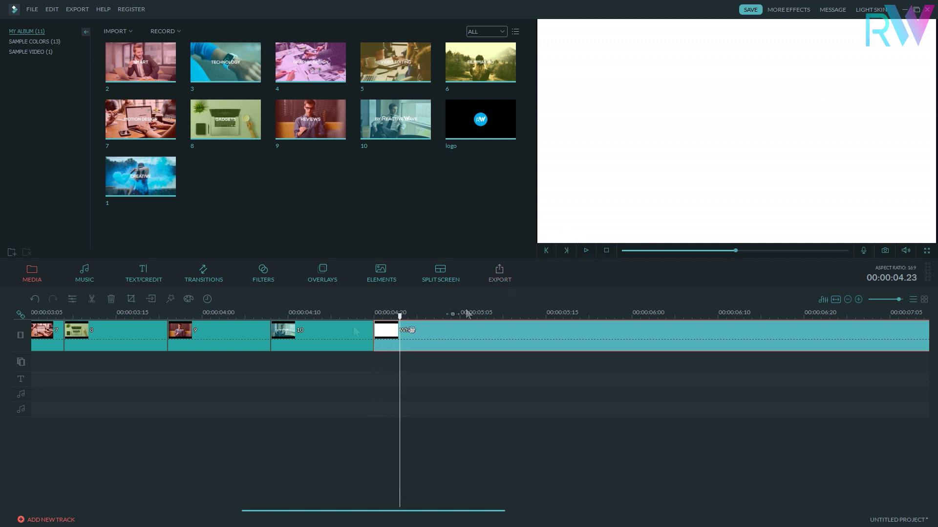
left_click(92, 297)
left_click(109, 300)
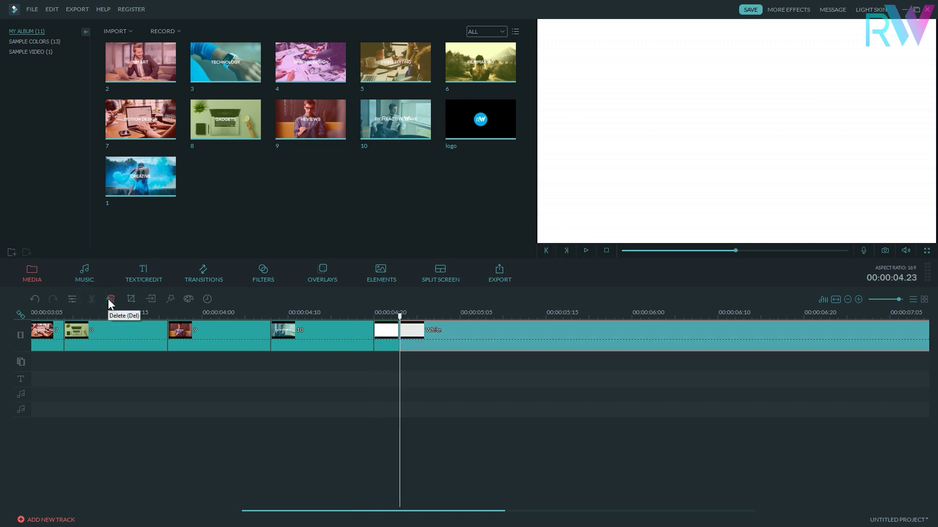
- Copy the short white clip and paste ten copies of it in a row on the video track
left_click(394, 336)
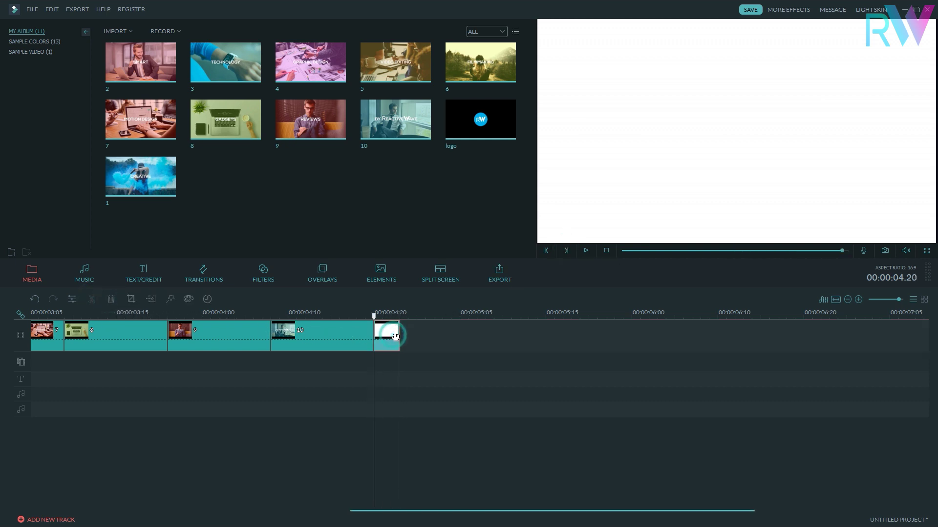
key("ctrl+c")
key("ctrl+v")
key("ctrl+v")
key("ctrl+v")
key("ctrl+v")
key("ctrl+v")
key("ctrl+v")
key("ctrl+v")
key("ctrl+v")
key("ctrl+v")
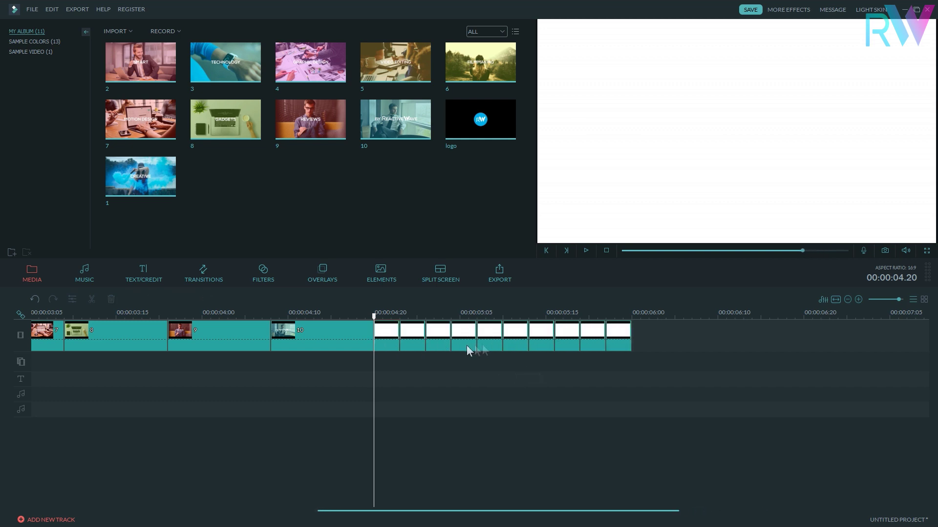
key("ctrl+v")
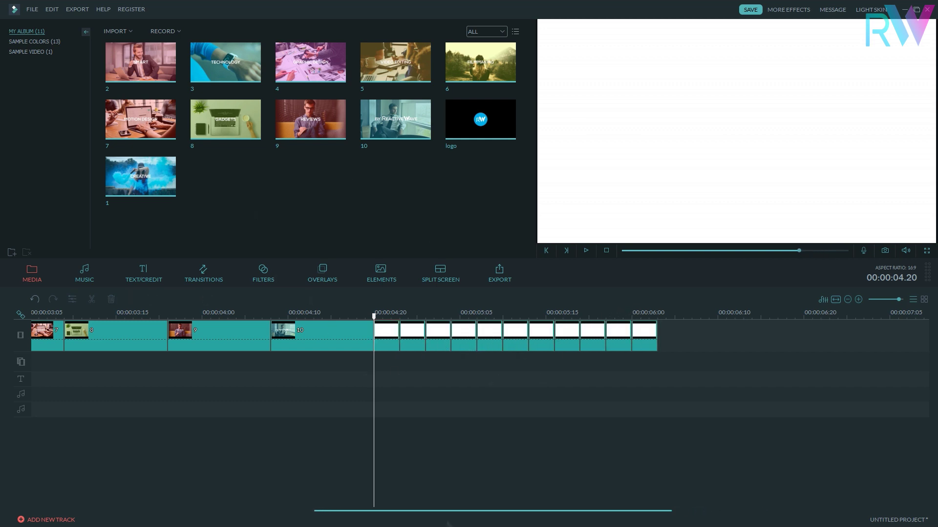
- Import the ten original photos from the Fast SlideShow Intro Images folder into the media album, leaving out the Credit and PSD files
left_click(448, 524)
double_click(366, 315)
left_click(718, 211)
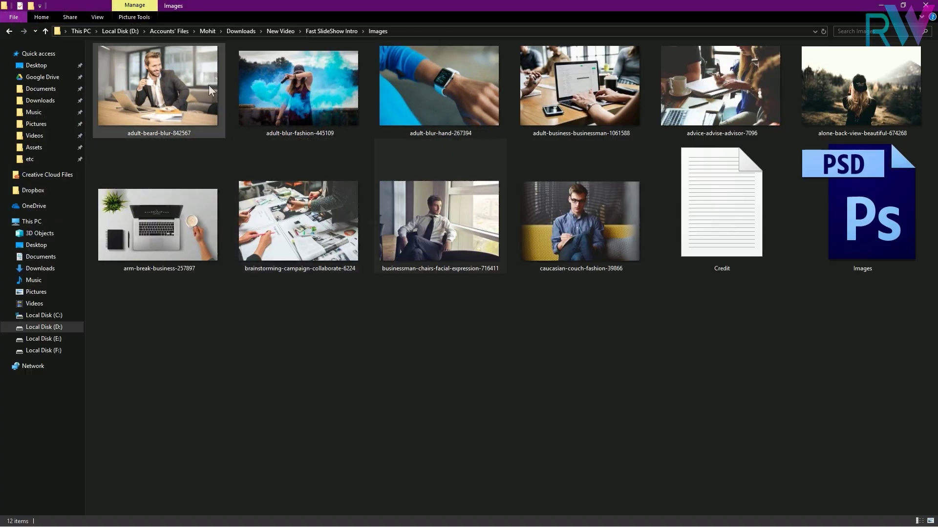
left_click(902, 11)
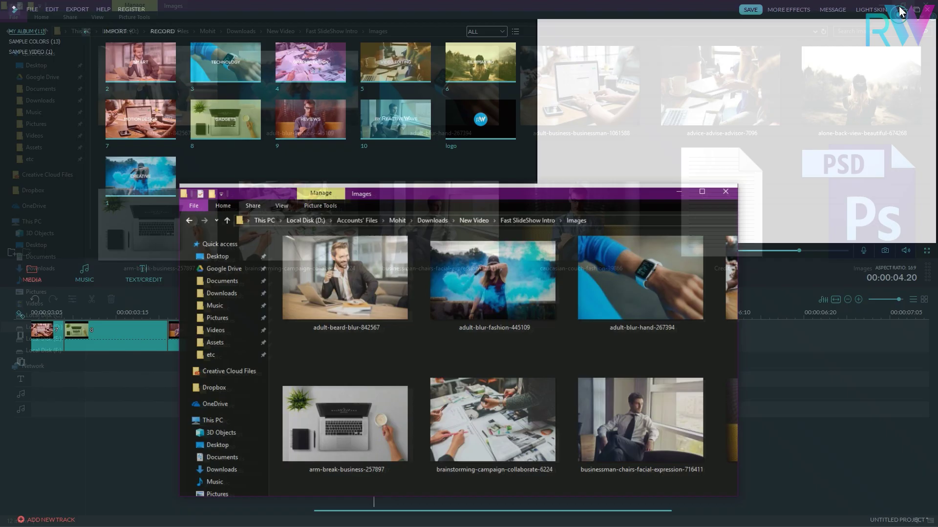
scroll(705, 417, "down", 3)
left_click(389, 415, "shift")
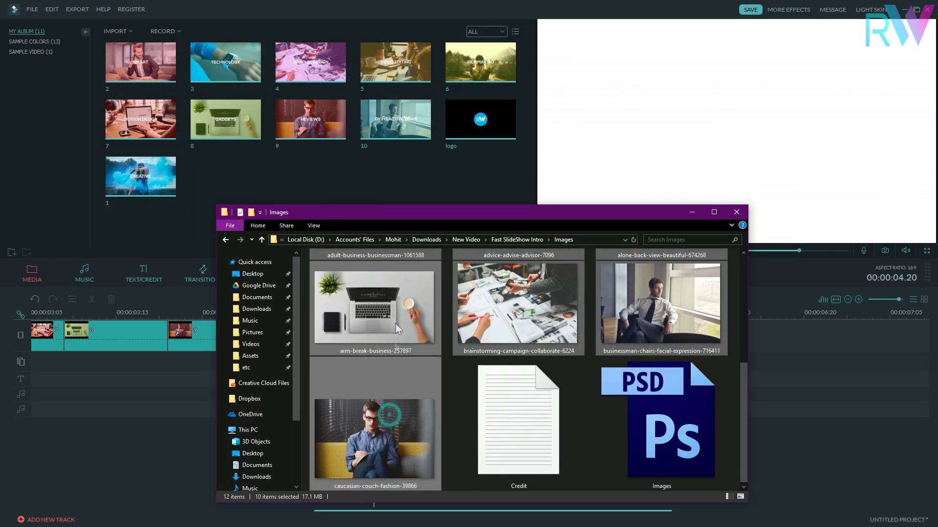
left_click_drag(395, 323, 339, 167)
left_click(690, 211)
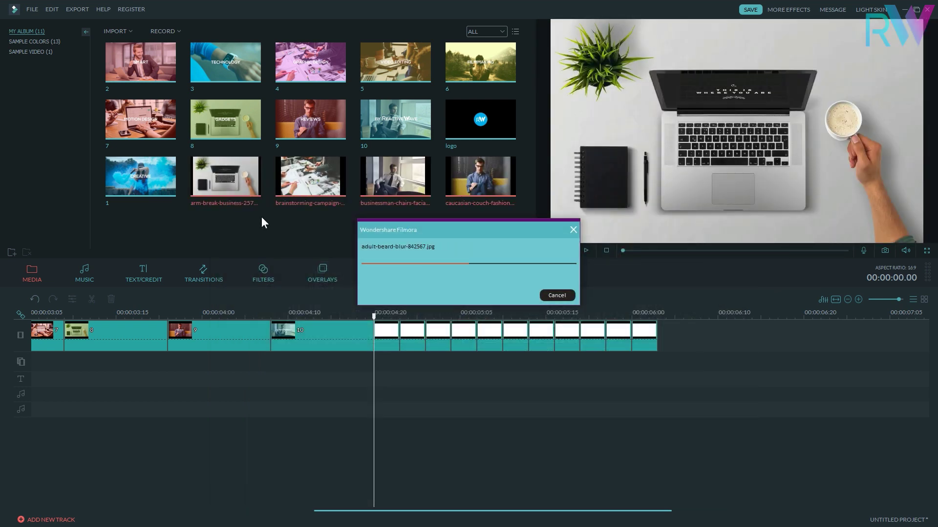
- Insert the adult-blur-fashion-445109 photo after the first white clip and crop it to 16:9
scroll(266, 133, "down", 1)
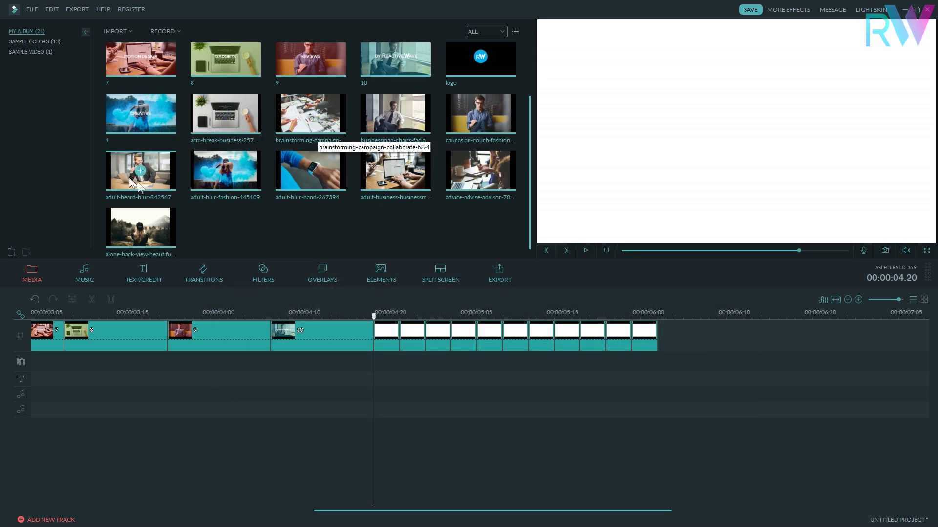
left_click_drag(222, 189, 408, 334)
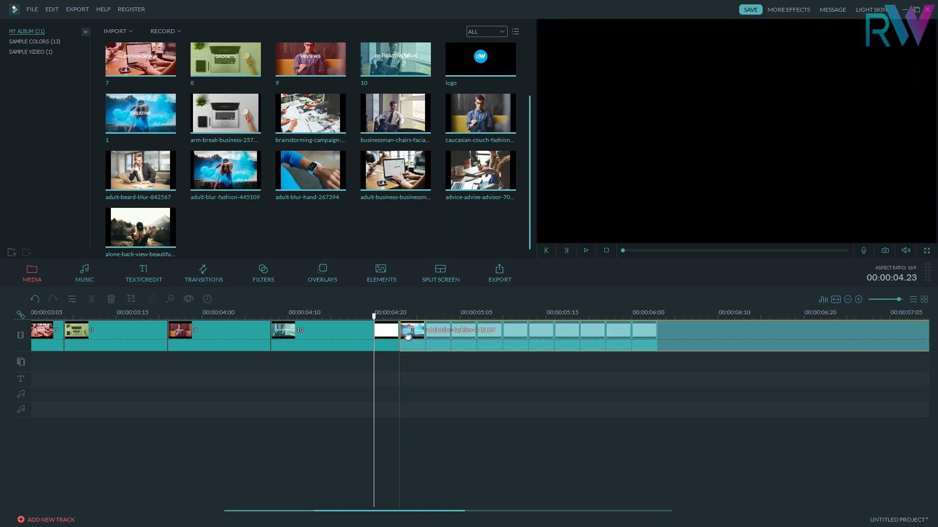
right_click(442, 332)
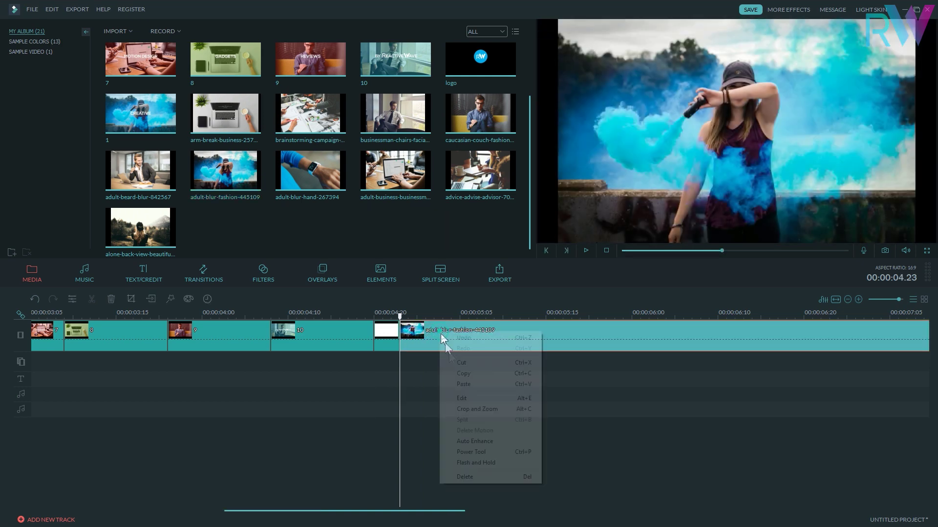
left_click(468, 409)
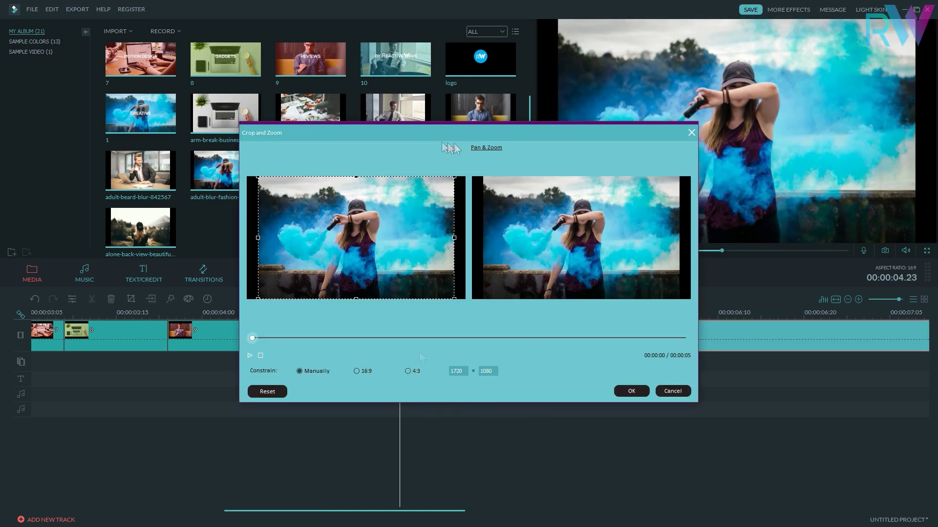
left_click(356, 371)
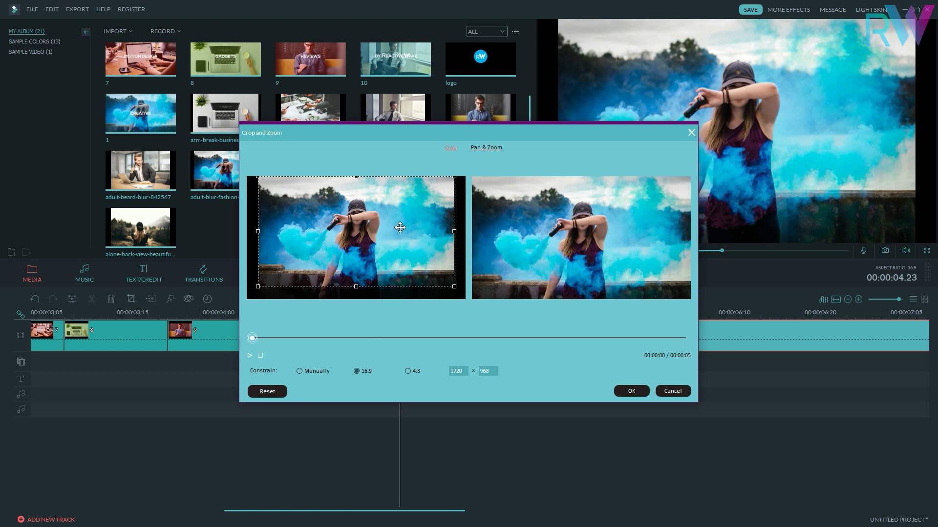
left_click(630, 390)
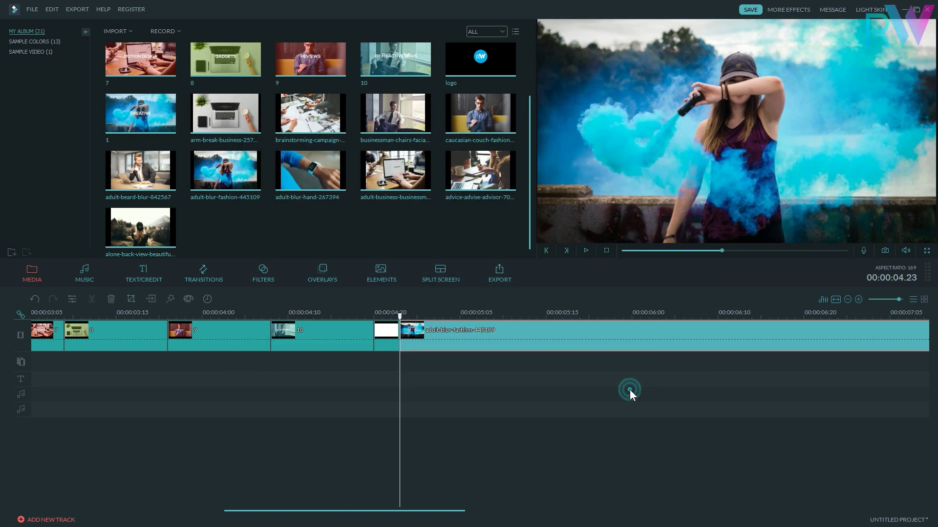
- Split the adult-blur-fashion-445109 clip at 00:00:05.02 and delete its remainder
left_click(565, 250)
left_click(565, 250)
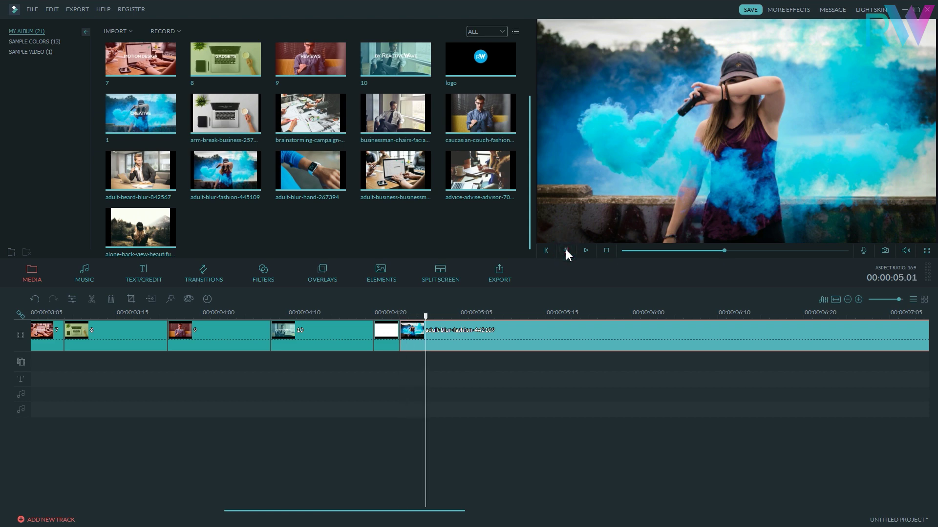
left_click(565, 250)
left_click(94, 301)
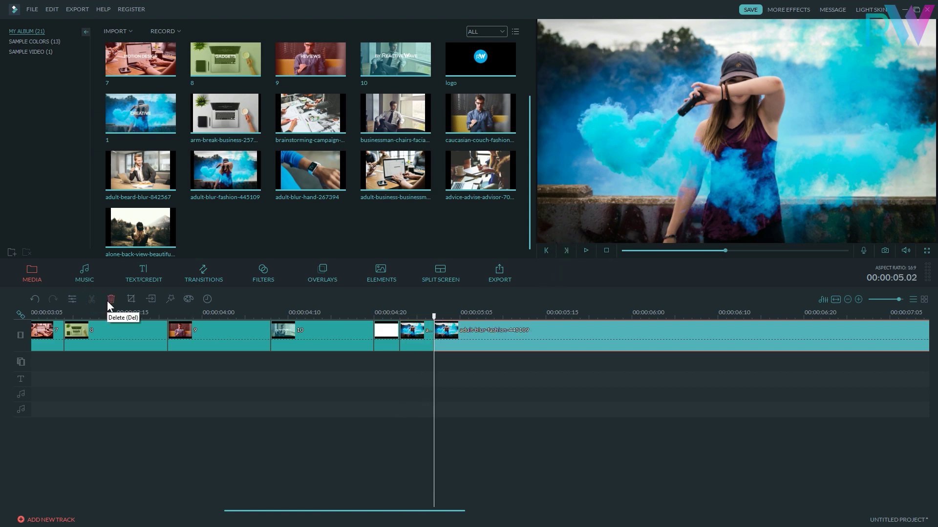
left_click(107, 301)
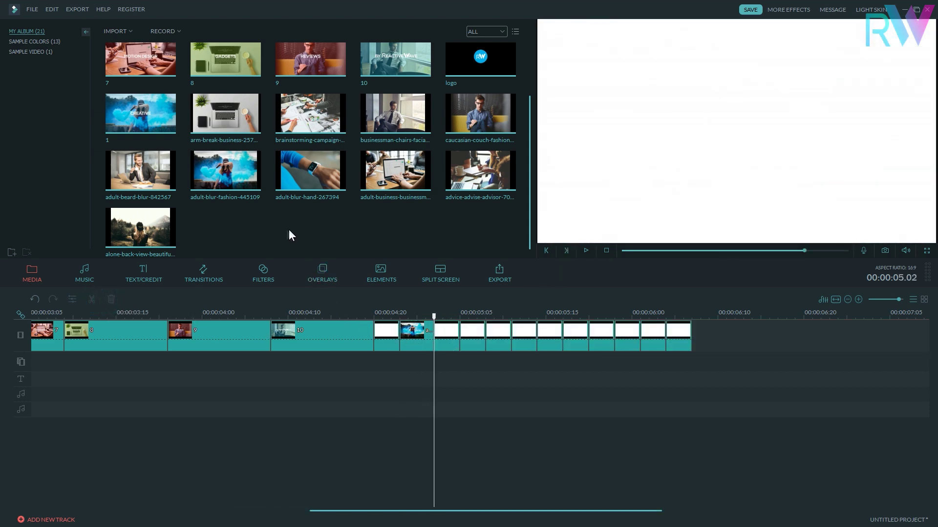
- Insert the arm-break-business photo after the second white clip, split it at 00:00:05.09 and delete its remainder
left_click_drag(250, 128, 462, 344)
left_click_drag(485, 316, 459, 316)
left_click(568, 248)
left_click(568, 248)
left_click(568, 248)
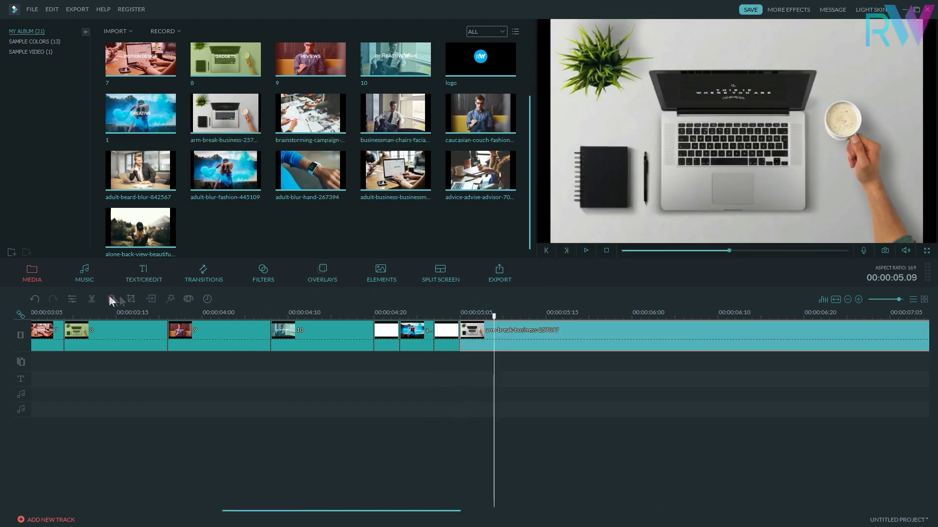
left_click(91, 299)
left_click(466, 343)
left_click(508, 337)
key("Delete")
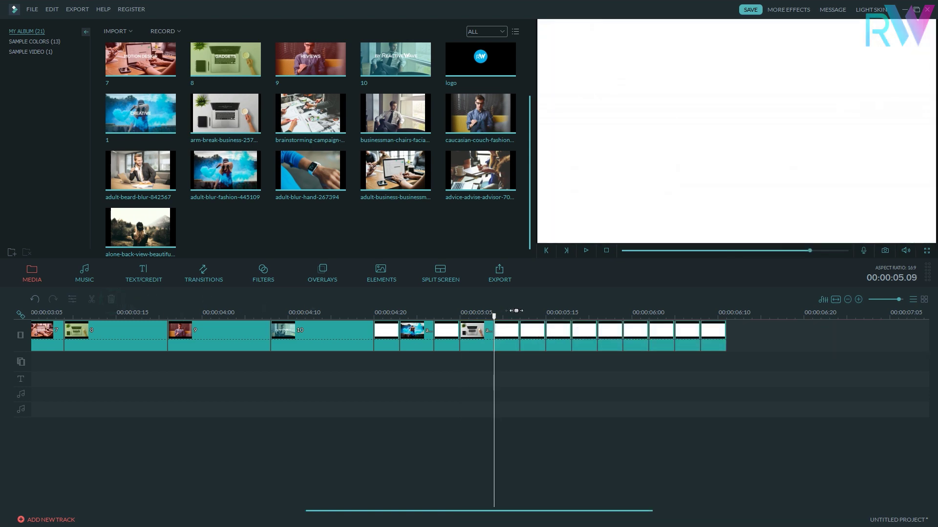
- Insert the brainstorming-campaign photo after the next white clip and crop it to 16:9
left_click_drag(513, 313, 520, 316)
left_click(399, 236)
left_click_drag(312, 119, 525, 341)
key("alt+c")
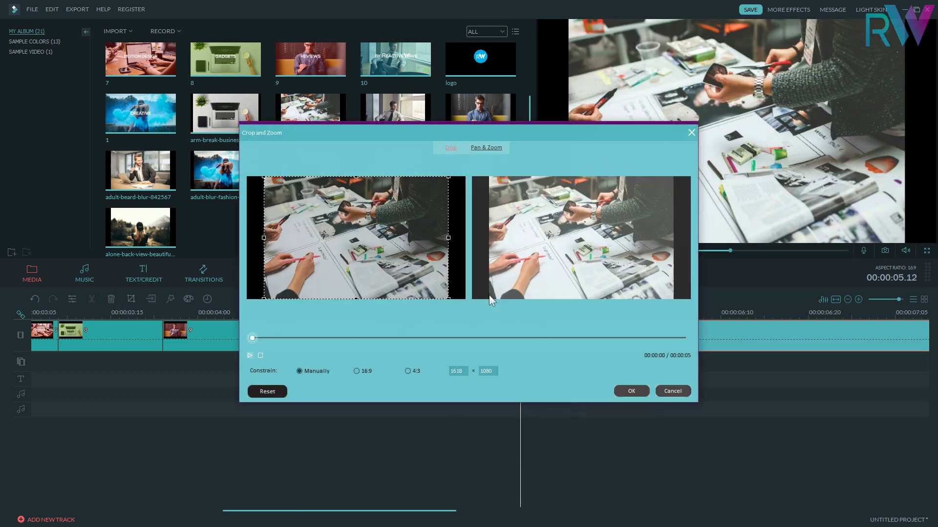
left_click(356, 371)
left_click(630, 391)
- Split the brainstorming-campaign clip at 00:00:05.16 and delete its remainder
left_click(566, 251)
left_click(566, 250)
left_click(566, 250)
left_click(566, 251)
key("ctrl+b")
key("Delete")
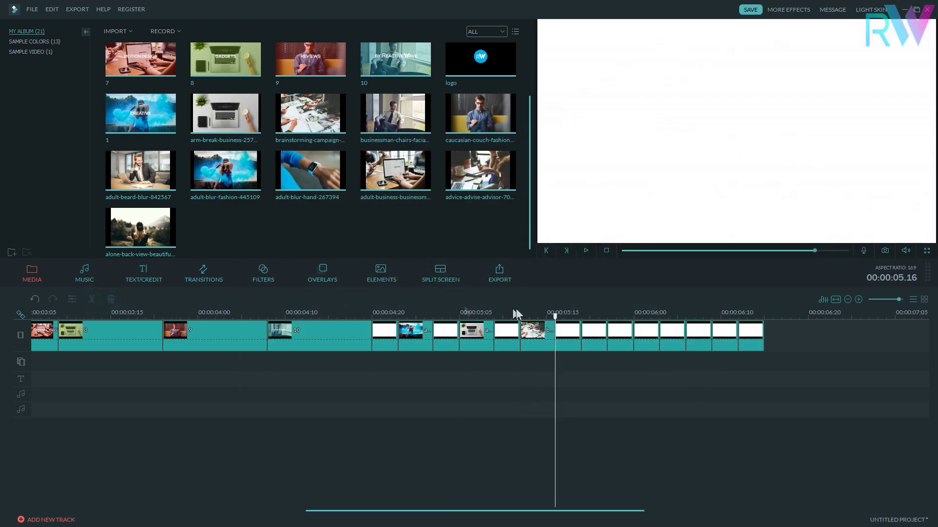
- Insert the adult-blur-hand-267394 photo after the white clip that follows the brainstorming-campaign photo
left_click_drag(286, 181, 584, 338)
right_click(641, 337)
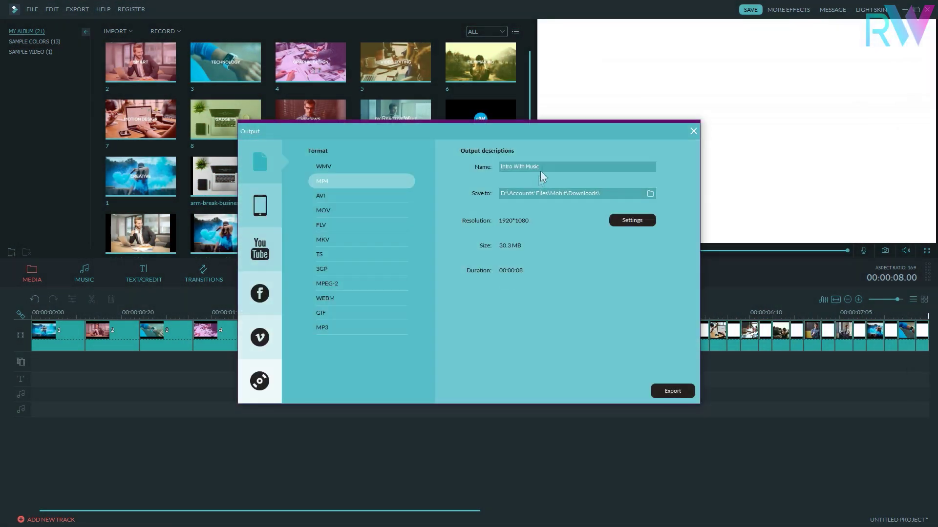
- Name the MP4 output file Slideshow
left_click_drag(540, 170, 471, 168)
key("BackSpace")
type("Slideshow")
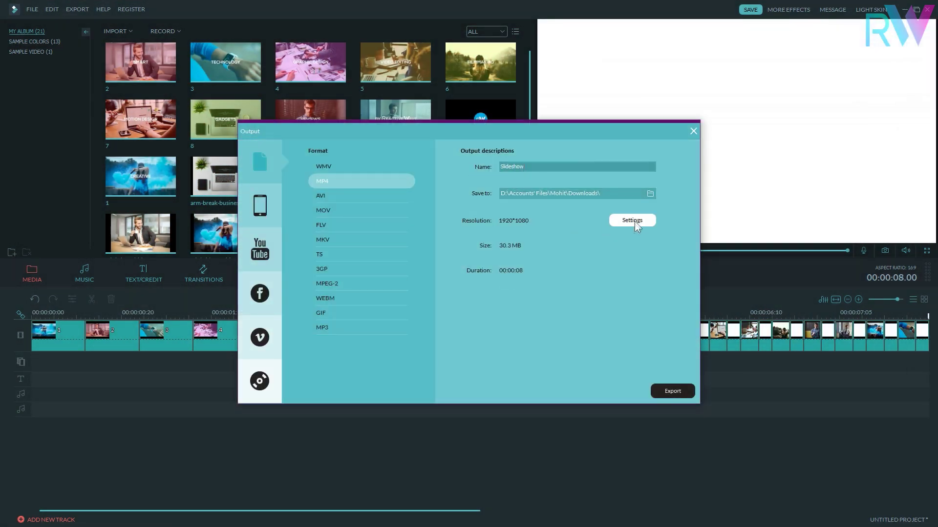
- Set the export's video bit rate to 30000 kbps and export the video
left_click(633, 221)
left_click(556, 253)
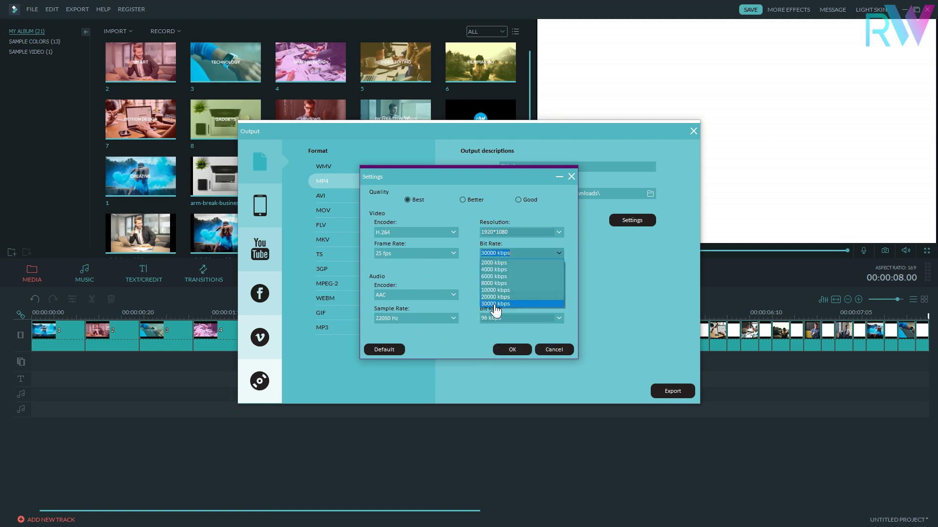
left_click(496, 308)
left_click(512, 349)
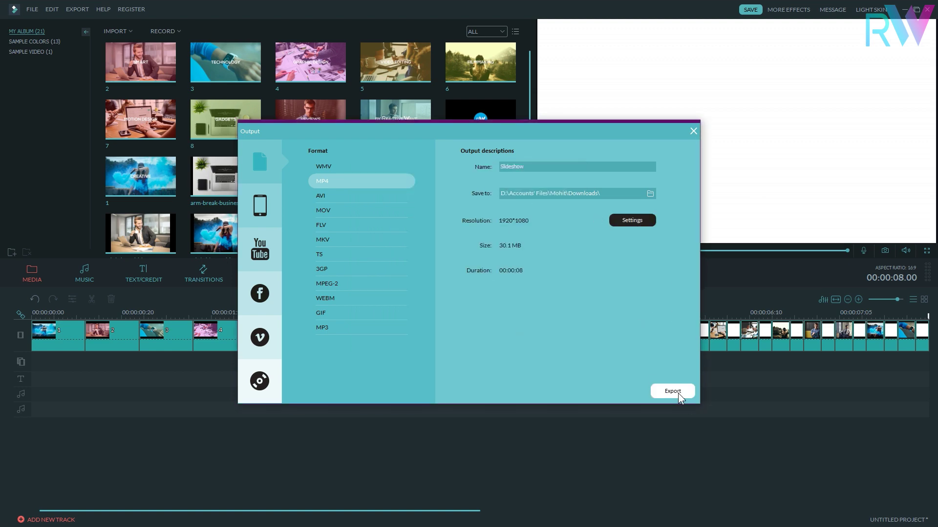
left_click(672, 391)
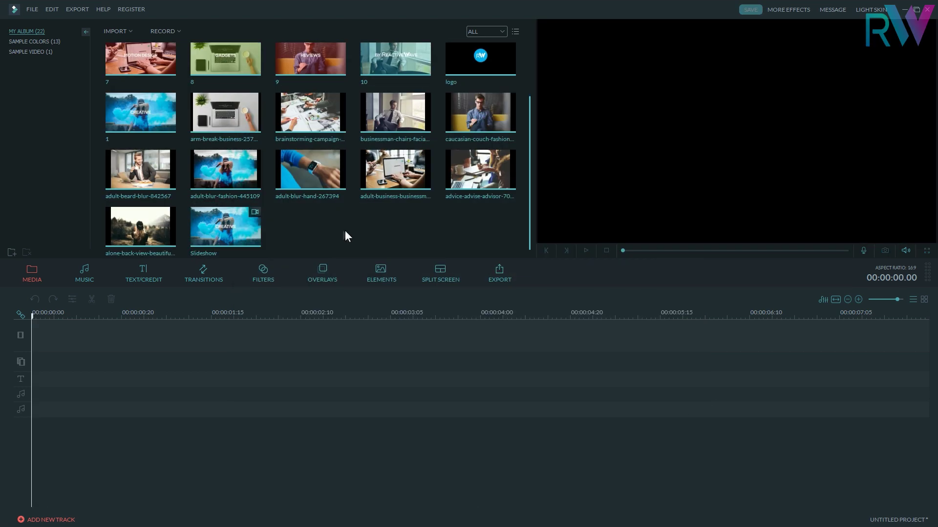
- Import the Animation video from the Fast SlideShow Intro folder into the media album
left_click(249, 227)
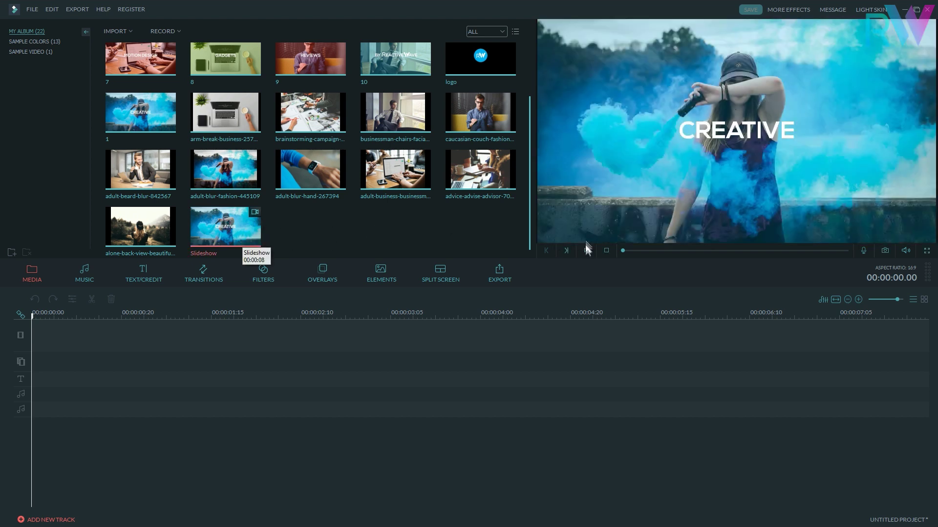
left_click(291, 143)
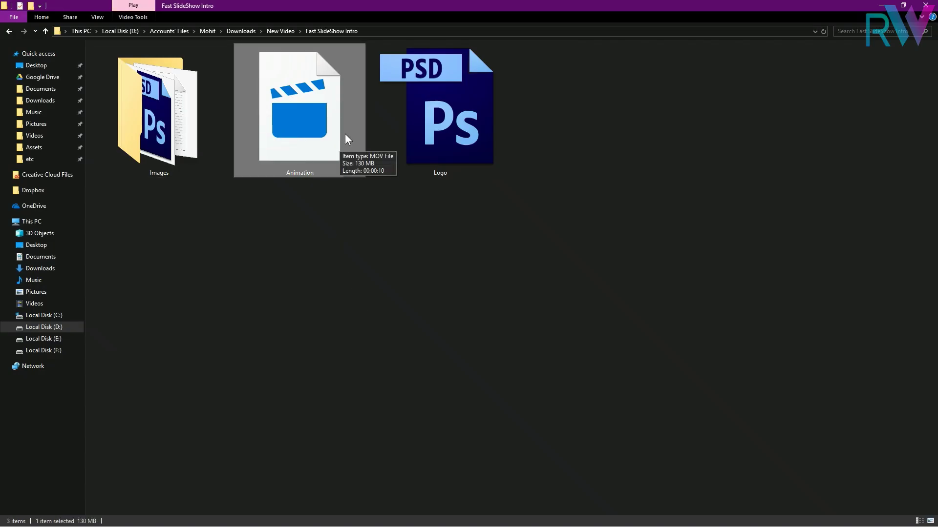
left_click(902, 5)
left_click_drag(502, 306, 448, 157)
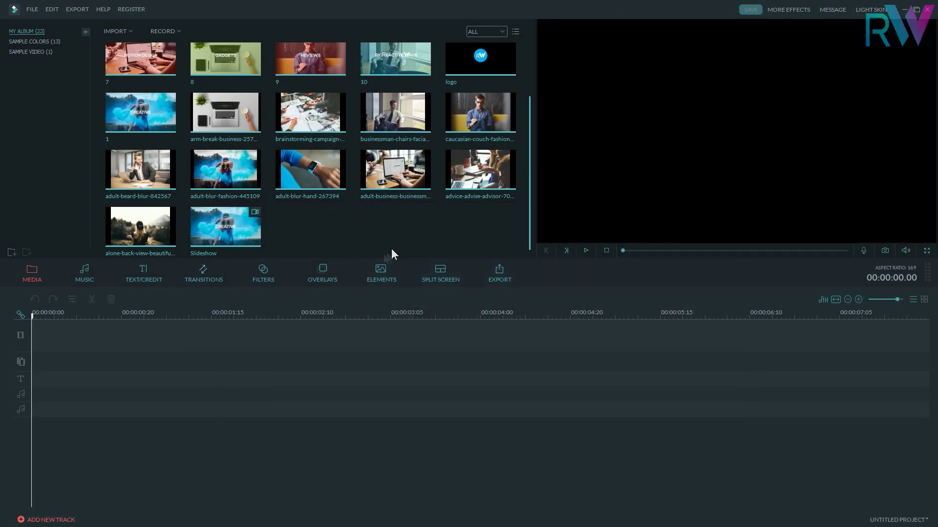
left_click(321, 244)
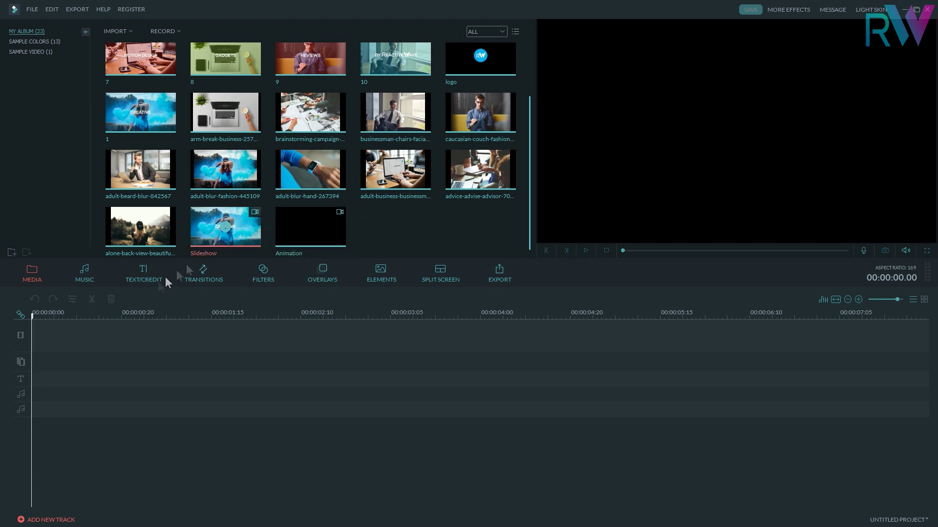
- Place the Slideshow video on the empty video track and the Animation video on the overlay track below, both starting at 00:00:00.00
left_click_drag(165, 278, 69, 342)
left_click_drag(836, 302, 834, 297)
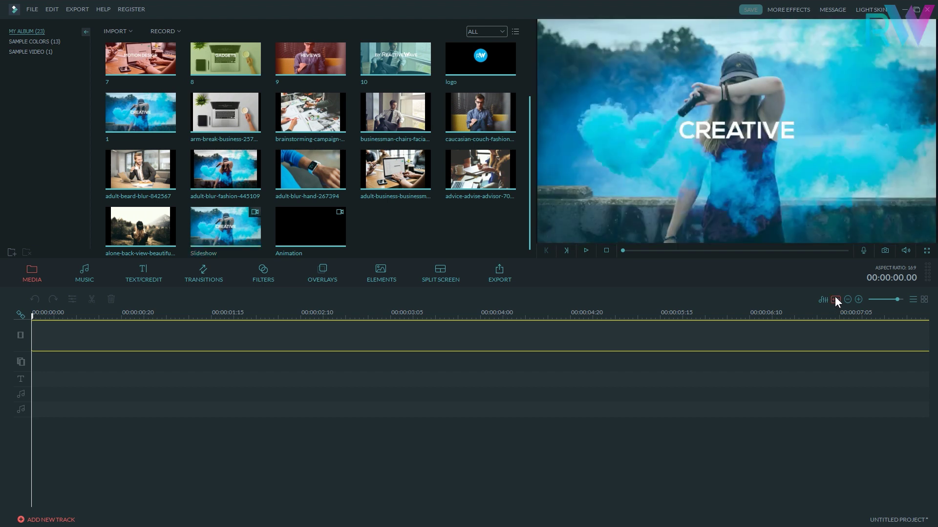
left_click_drag(303, 241, 36, 357)
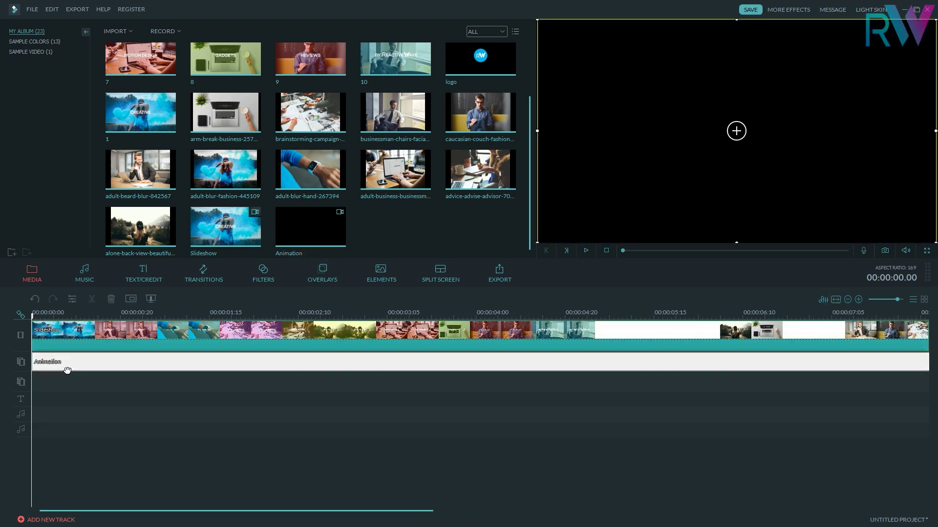
- Play the combined clips up to the white circle, split the Slideshow clip at 00:00:07.00 and delete its remainder
left_click_drag(896, 300, 893, 300)
left_click(586, 251)
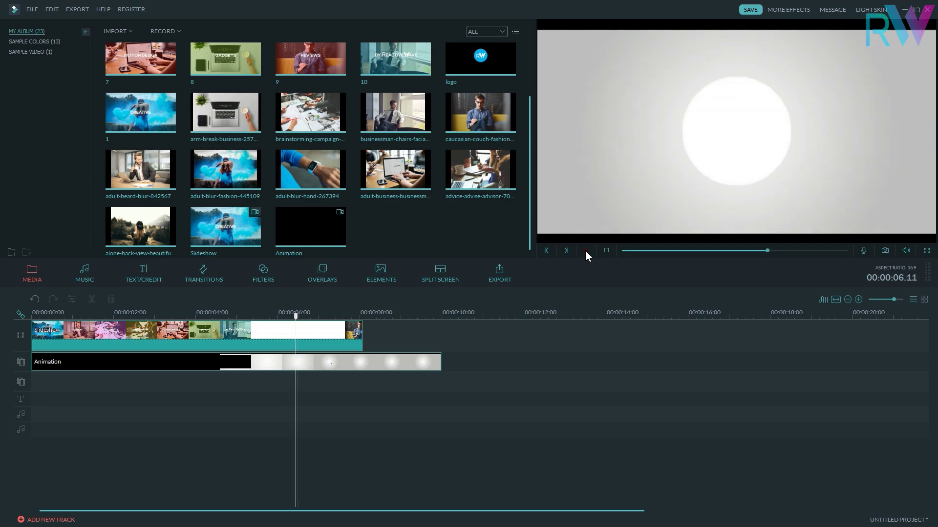
left_click(585, 251)
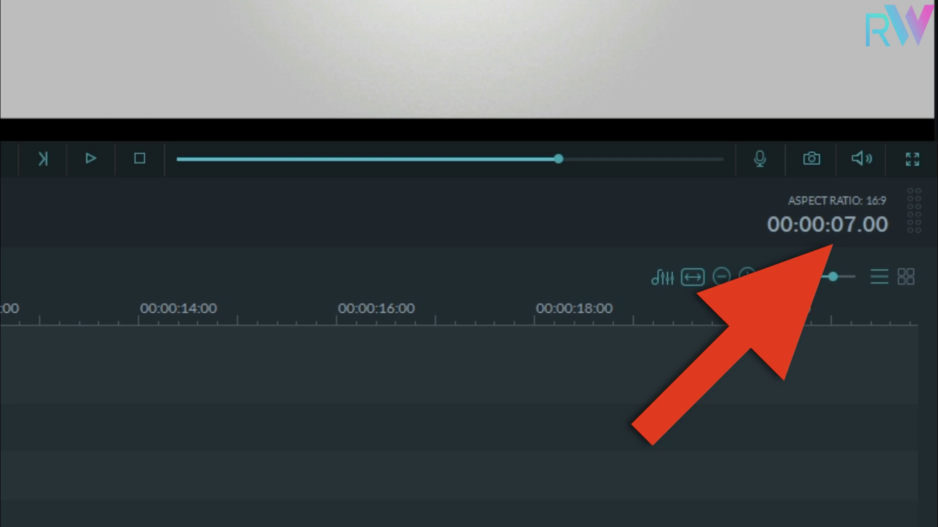
left_click_drag(832, 276, 846, 277)
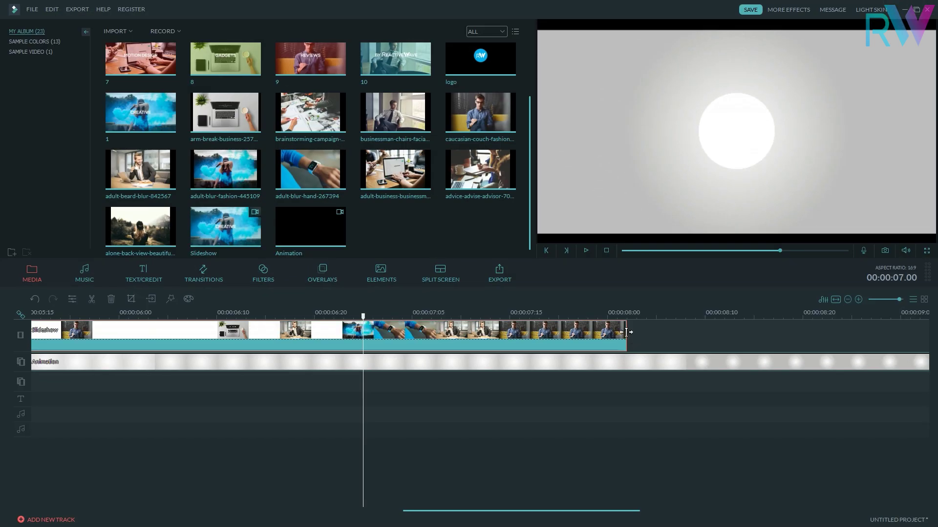
left_click(92, 299)
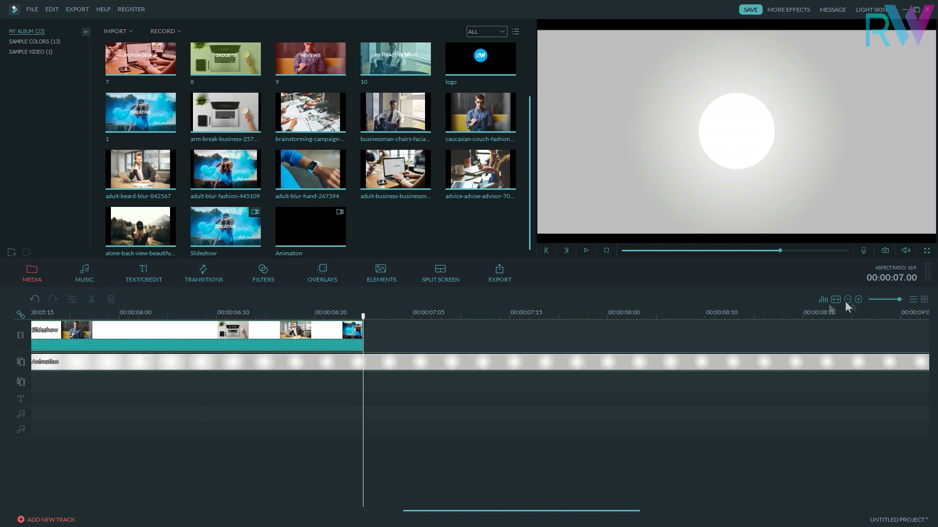
- Insert the logo image directly after the Slideshow clip and trim it to end with the Animation clip at 00:00:10.00
left_click_drag(899, 299, 895, 300)
left_click_drag(392, 282, 379, 333)
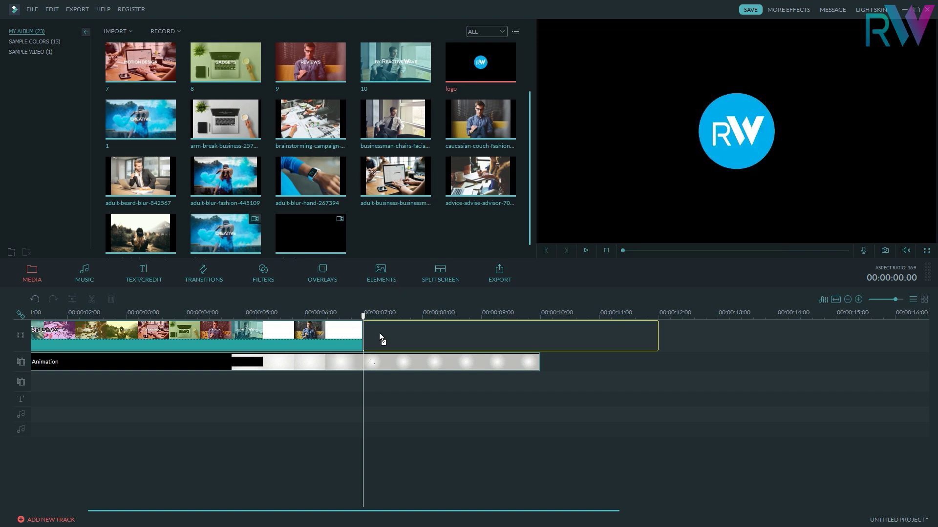
left_click_drag(657, 336, 540, 339)
- Apply the basic Dissolve transition to the start of the logo clip and shorten it to about one second
left_click(199, 279)
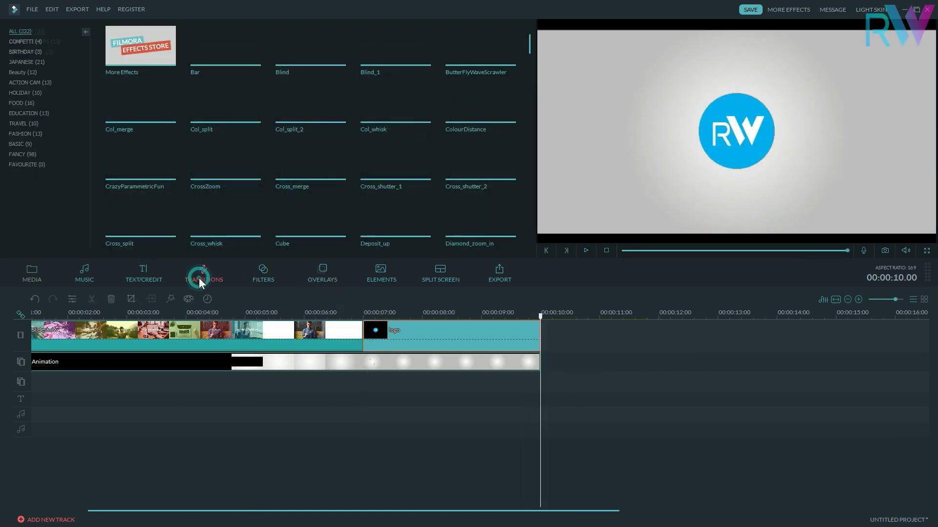
left_click(17, 154)
left_click(20, 145)
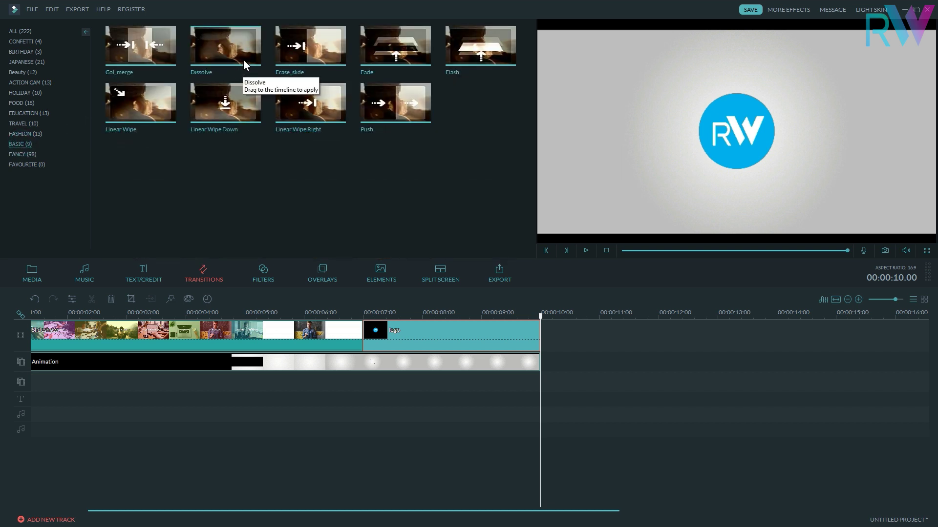
left_click_drag(244, 61, 304, 264)
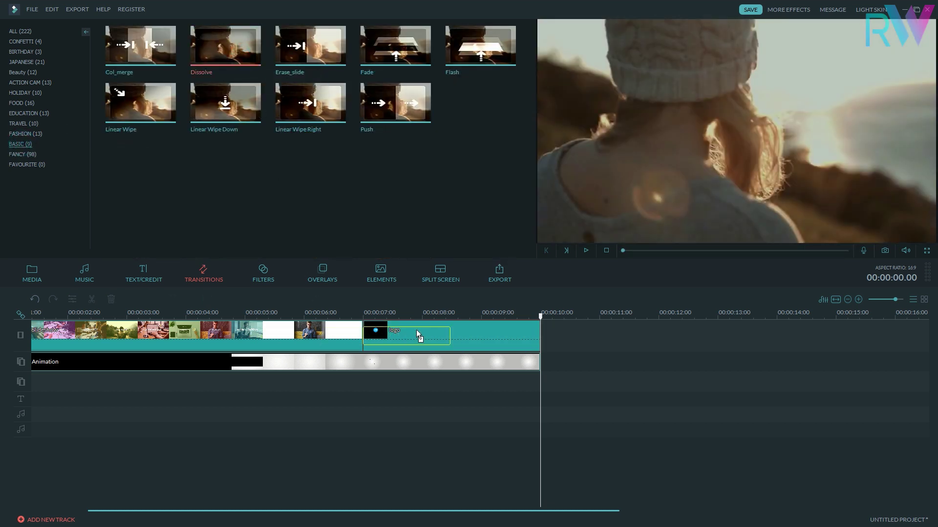
left_click_drag(416, 330, 402, 330)
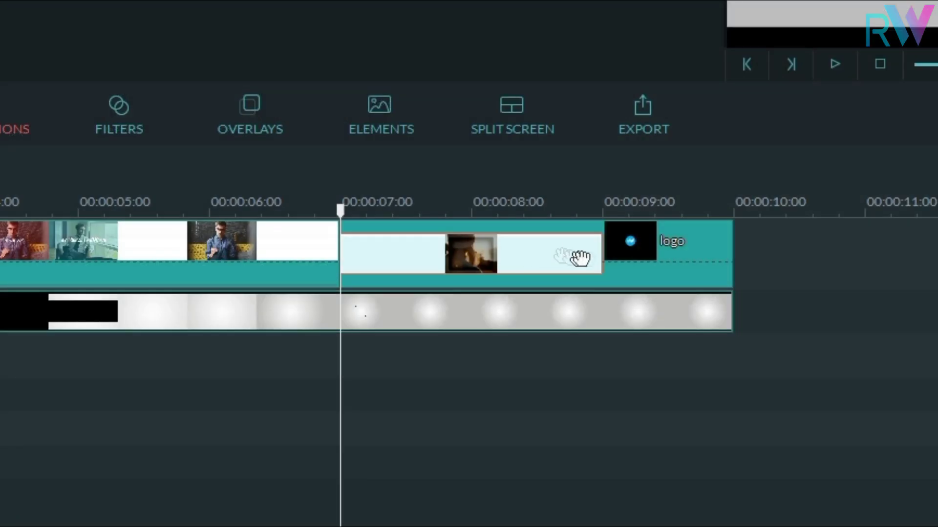
left_click_drag(592, 257, 470, 258)
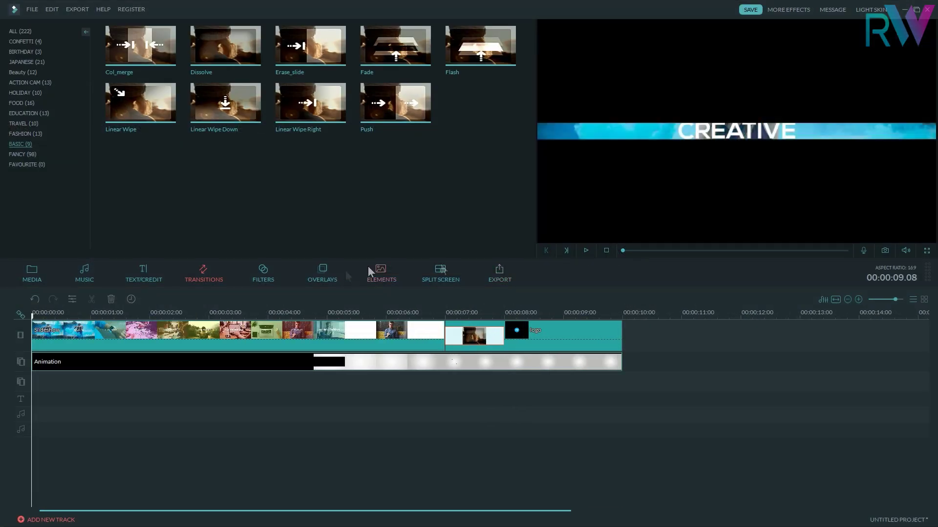
- Play the intro from the start through the logo transition, stop it, and view the frame at 00:00:08.12
left_click(587, 250)
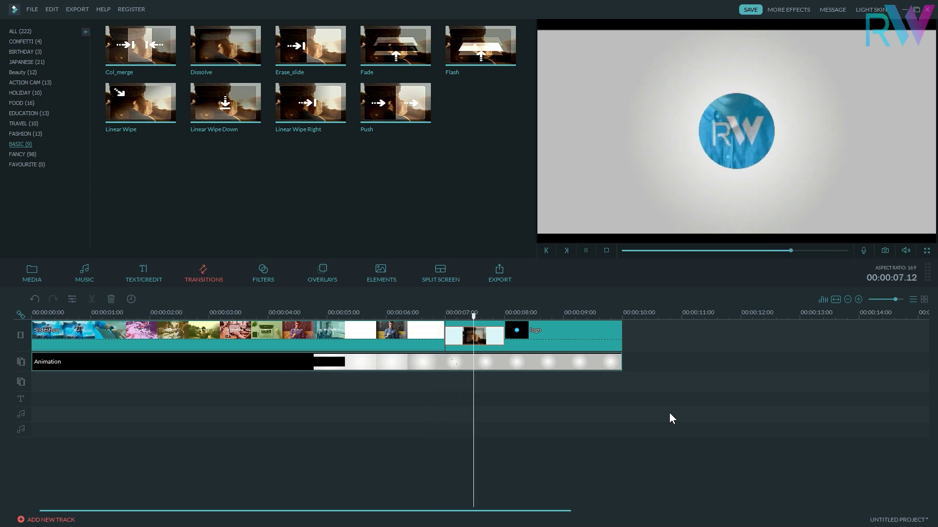
left_click(605, 250)
left_click(533, 316)
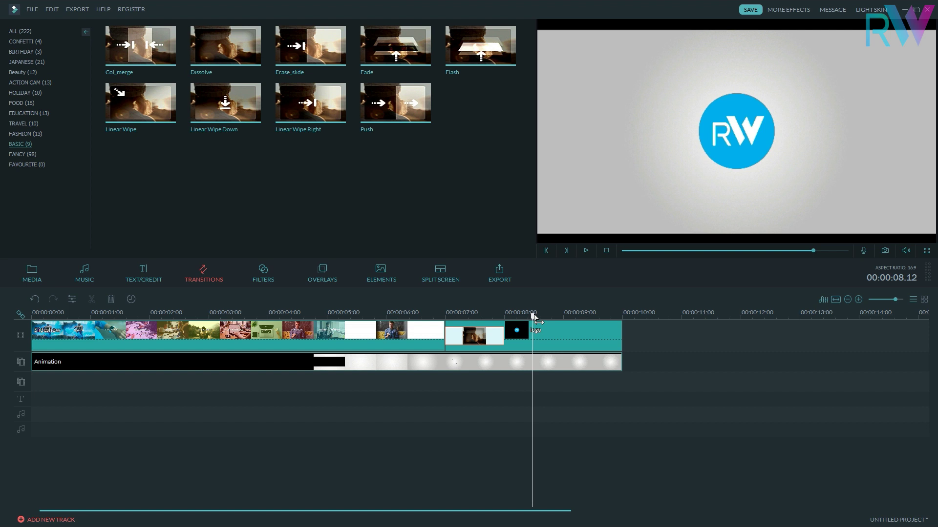